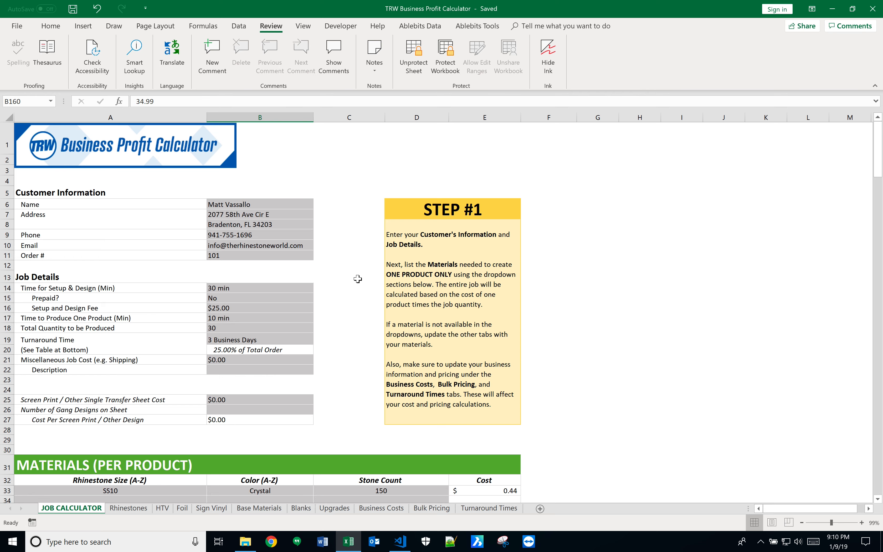
# Step: Review the customer information, job details and per-product materials sections of the JOB CALCULATOR sheet
pyautogui.scroll(-1, 316, 331)
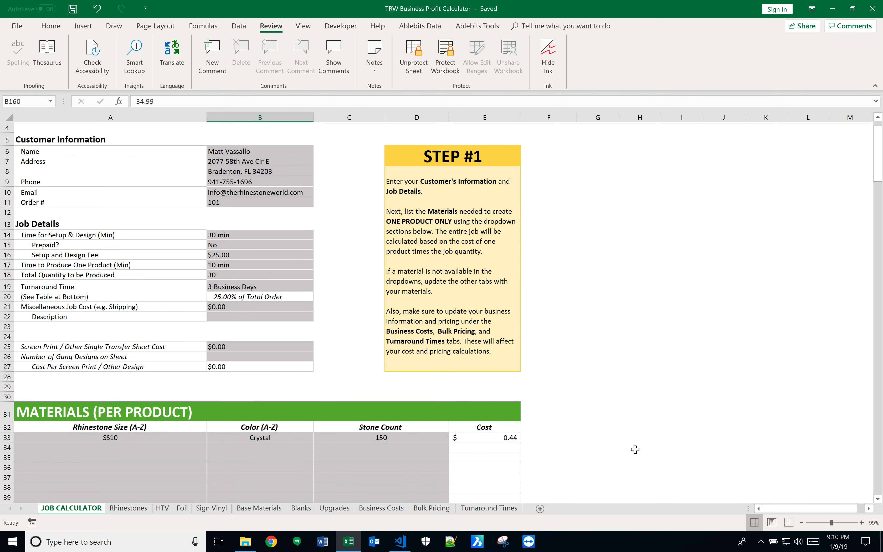
pyautogui.scroll(-3, 534, 425)
pyautogui.scroll(-2, 533, 427)
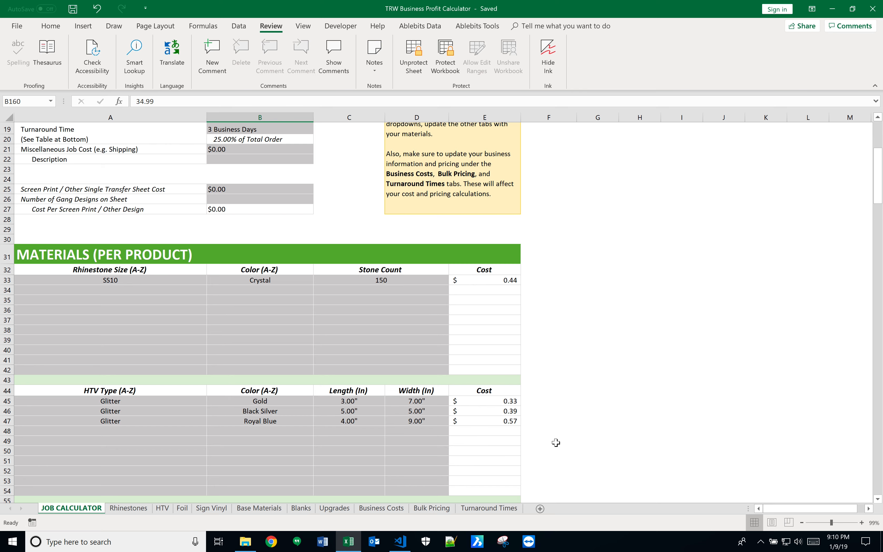
pyautogui.scroll(-2, 530, 434)
pyautogui.scroll(-3, 530, 434)
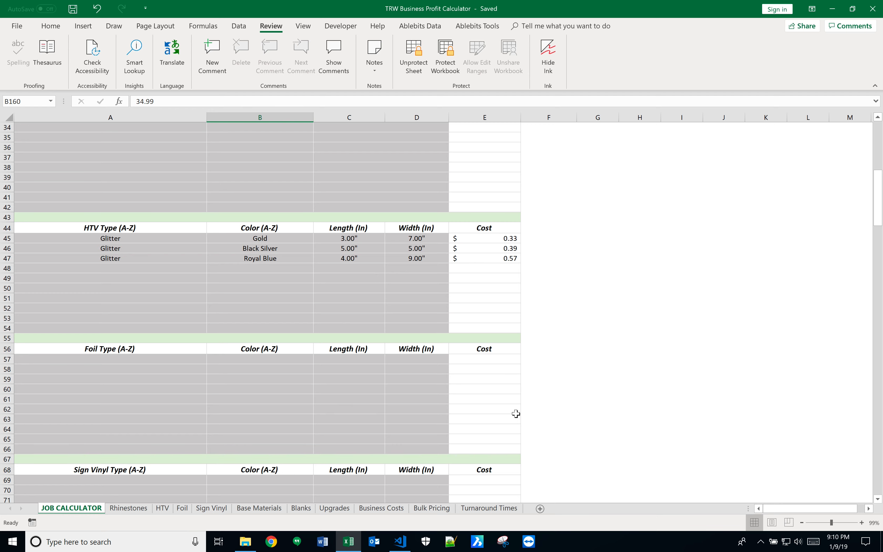
# Step: Look through the stone list on the Rhinestones sheet, including the blank rows for extra entries, and return to its beginning
pyautogui.click(140, 510)
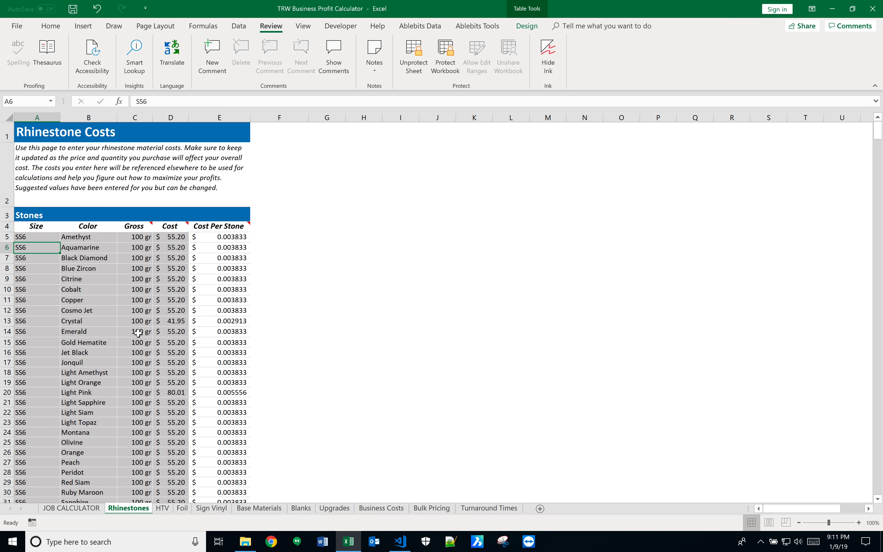
pyautogui.scroll(-1, 138, 333)
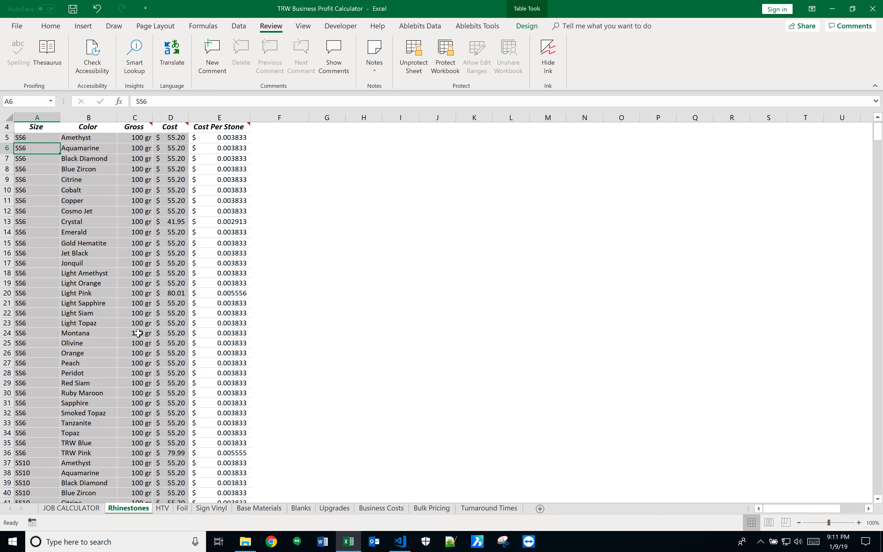
pyautogui.scroll(-20, 139, 334)
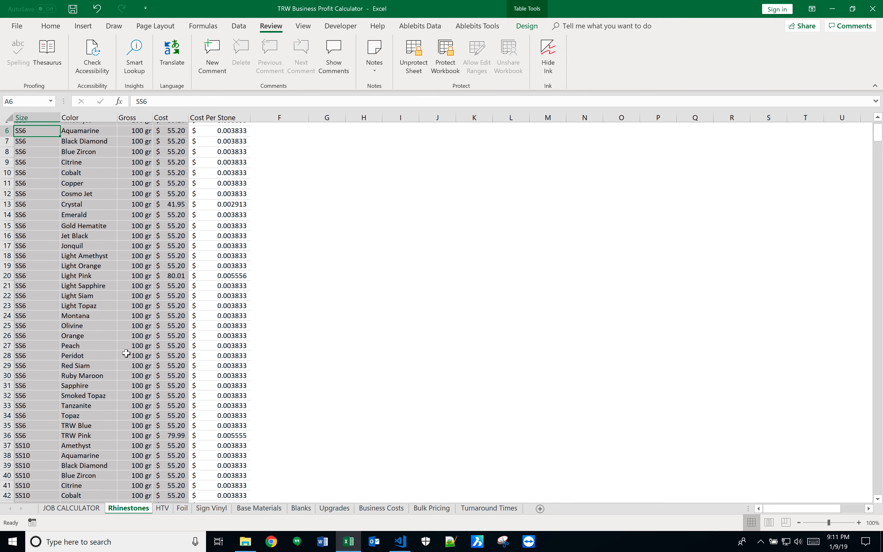
pyautogui.scroll(-20, 120, 359)
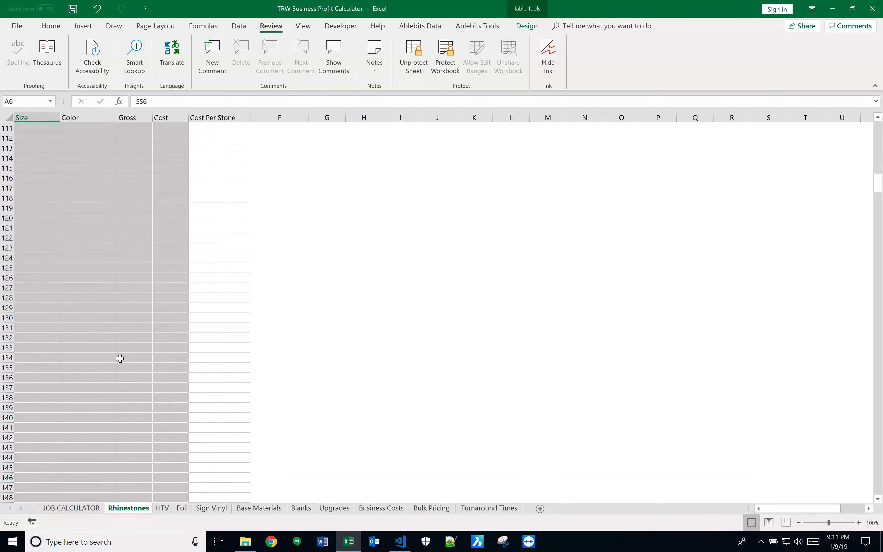
pyautogui.scroll(20, 115, 353)
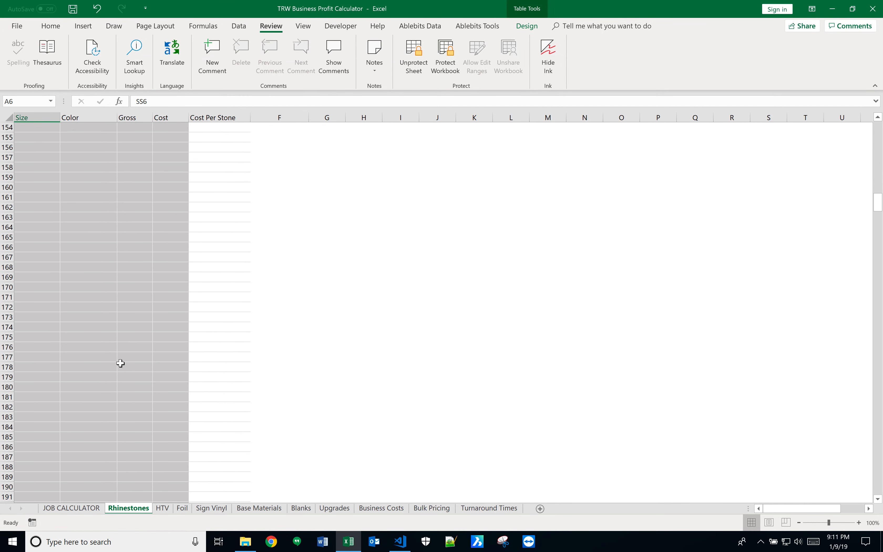
pyautogui.scroll(6, 112, 368)
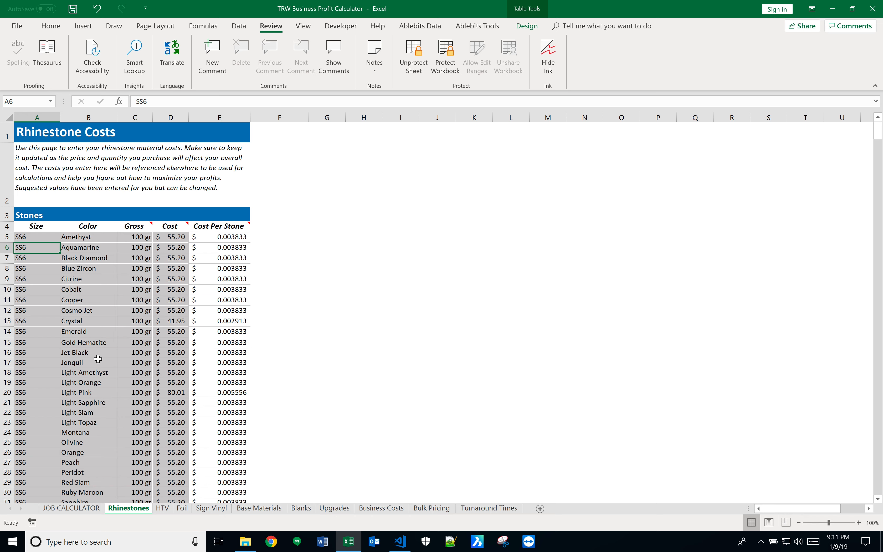
# Step: Inspect the size, color and gross entries of the first SS6 Amethyst stone, plus the rows beneath it
pyautogui.click(38, 237)
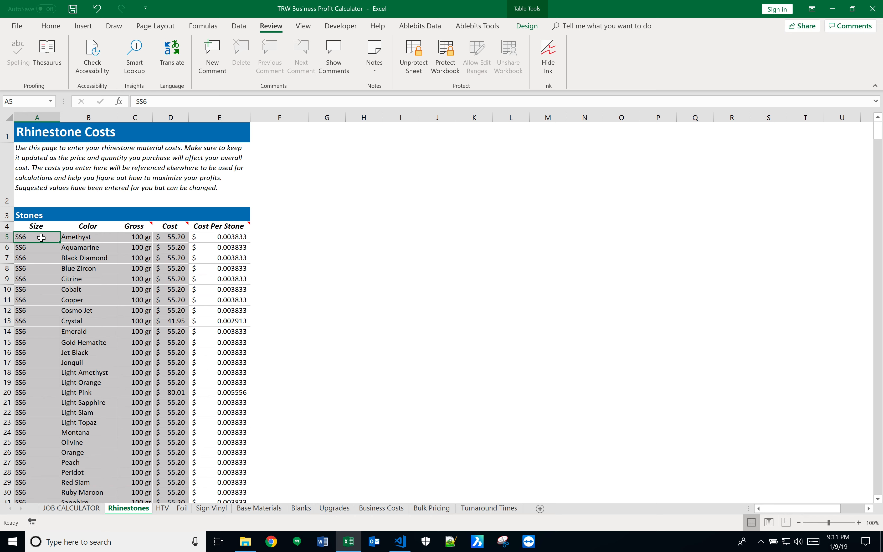
pyautogui.click(94, 237)
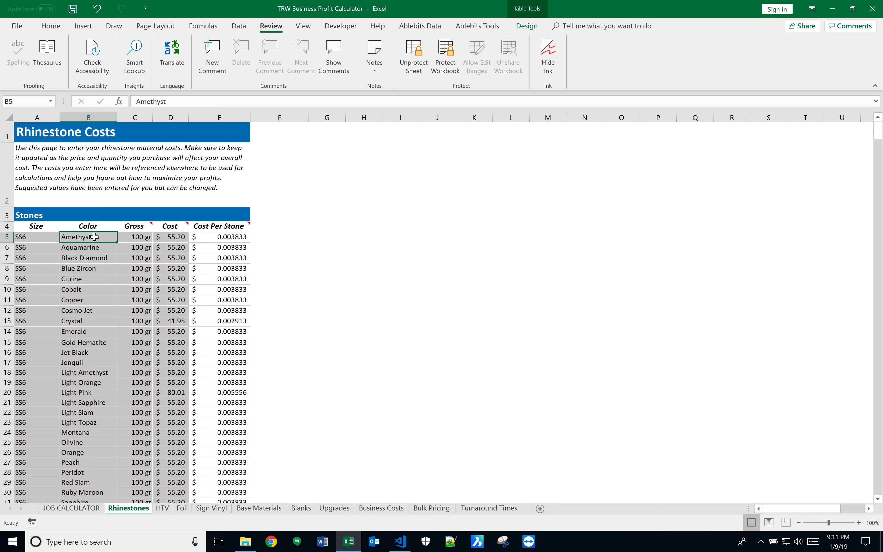
pyautogui.click(144, 237)
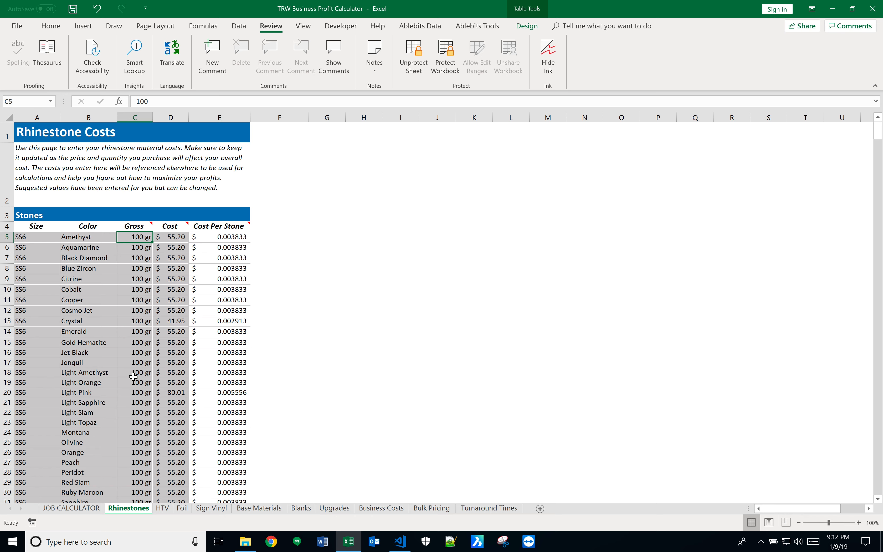
pyautogui.scroll(-1, 87, 417)
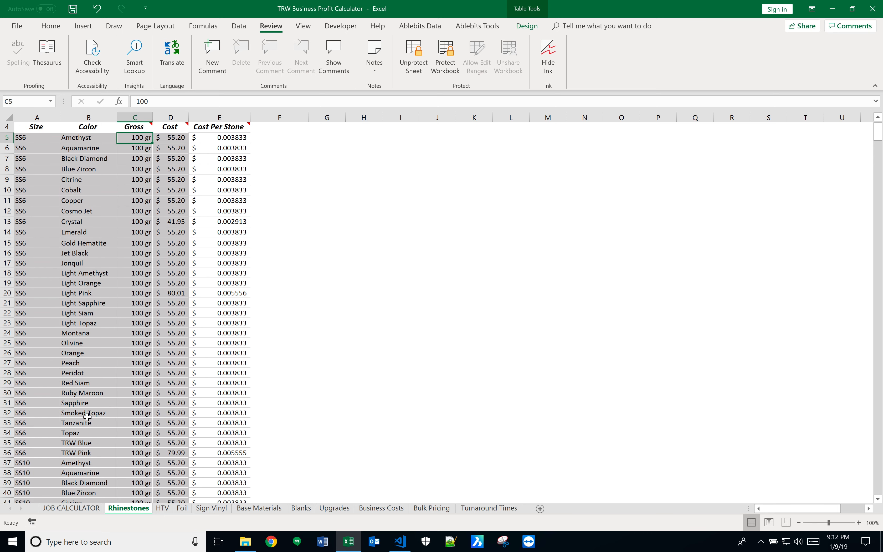
pyautogui.scroll(-2, 87, 418)
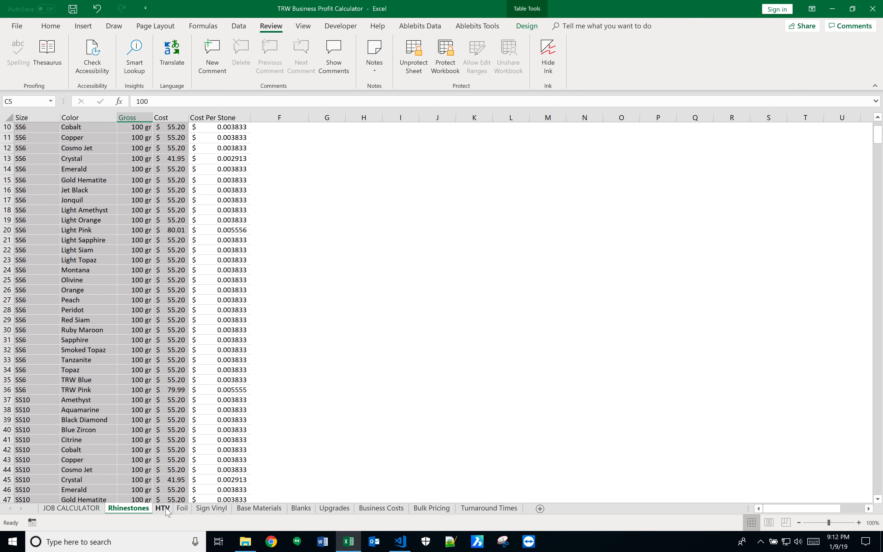
# Step: Examine the heat transfer vinyl list on the HTV sheet and the color, width, length and total cost of the first EasyWeed entry
pyautogui.click(162, 508)
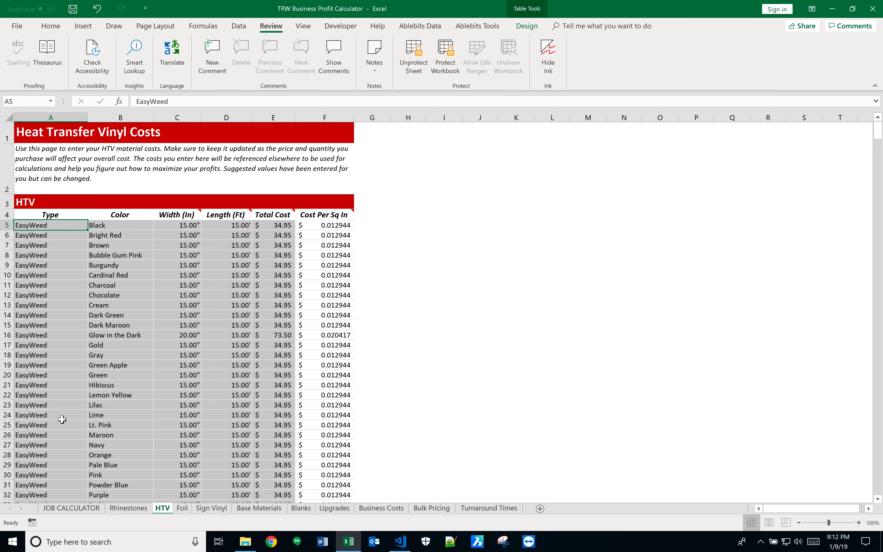
pyautogui.scroll(-7, 62, 419)
pyautogui.scroll(-12, 62, 420)
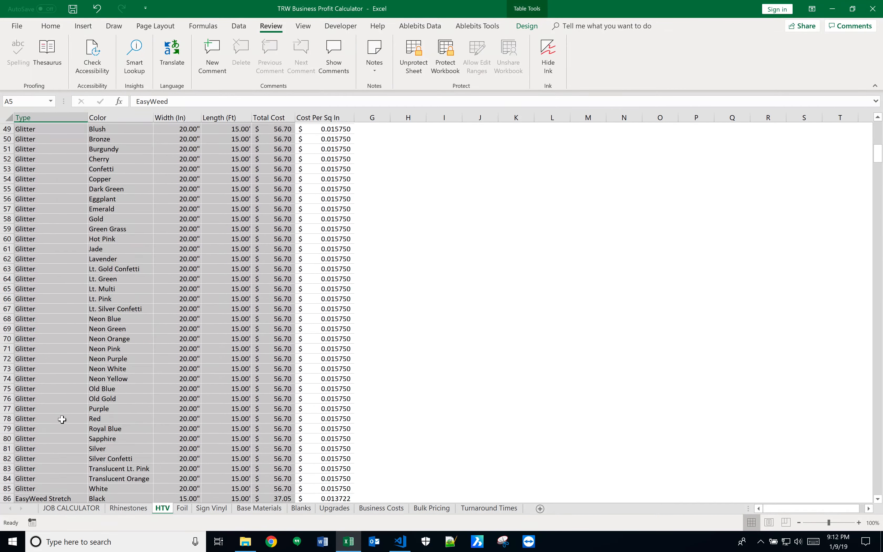
pyautogui.scroll(19, 62, 419)
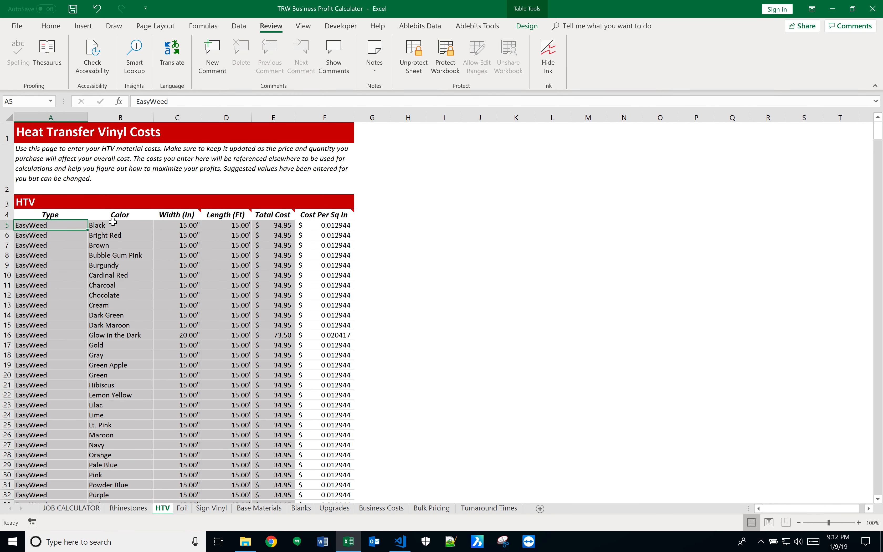
pyautogui.click(124, 226)
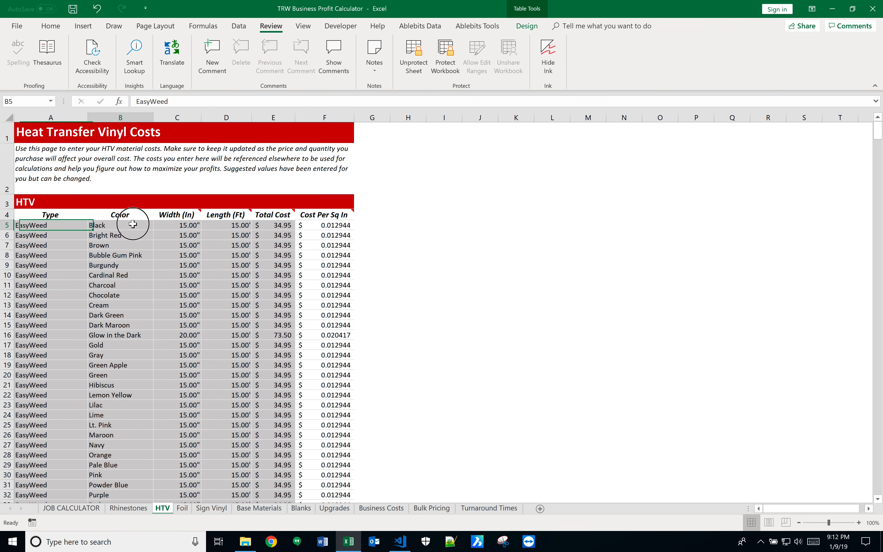
pyautogui.click(177, 226)
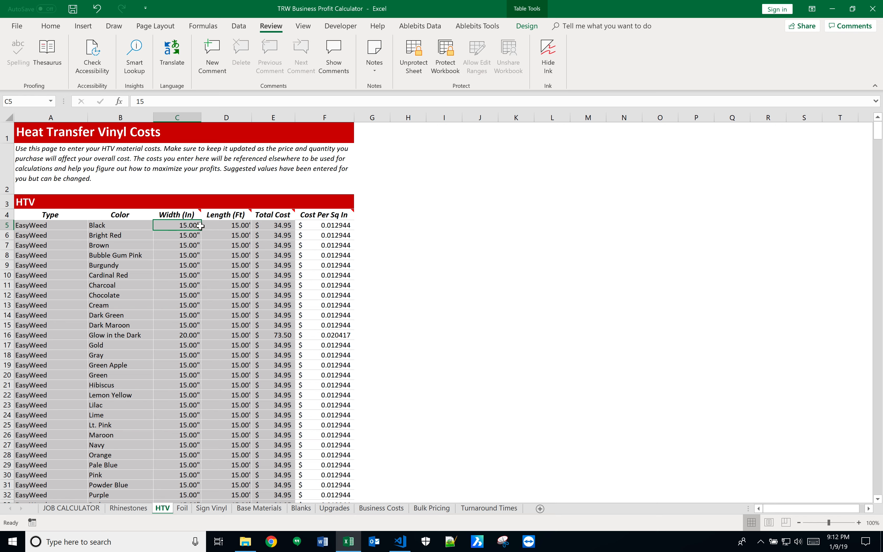
pyautogui.click(236, 224)
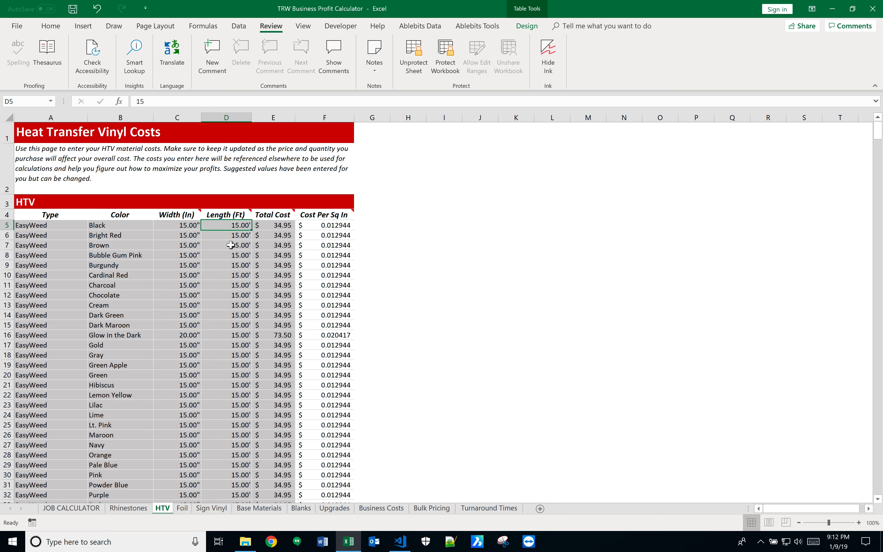
pyautogui.click(286, 227)
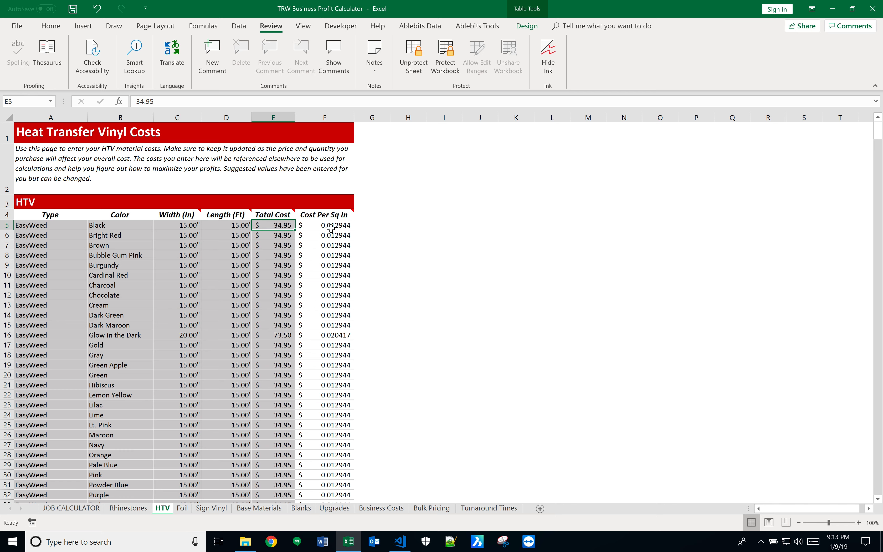
# Step: Compare the rhinestone and HTV material costs in the JOB CALCULATOR with the entries on the HTV and Rhinestones sheets
pyautogui.click(92, 510)
pyautogui.scroll(4, 501, 188)
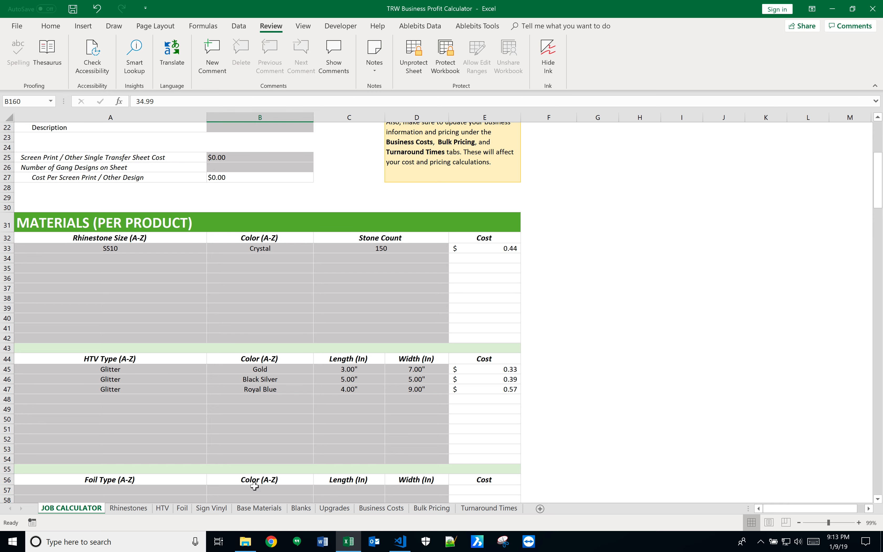
pyautogui.click(162, 509)
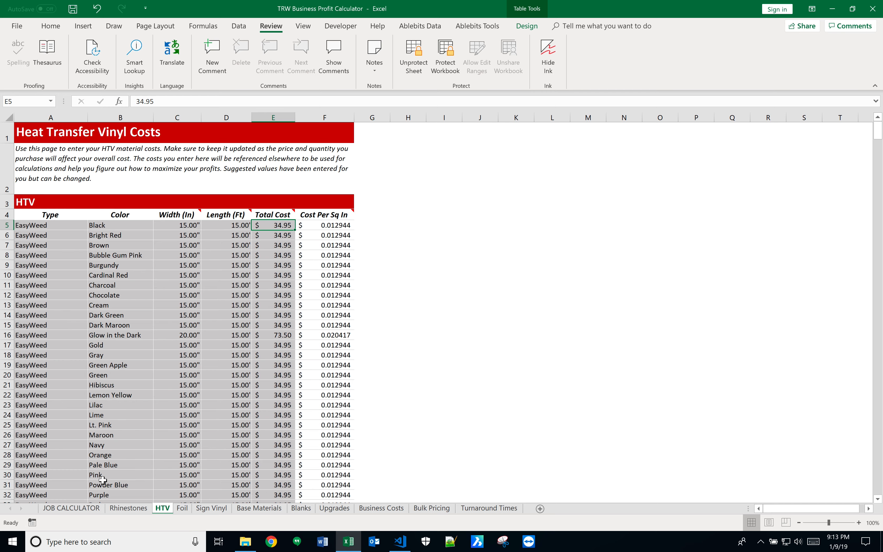
pyautogui.click(76, 510)
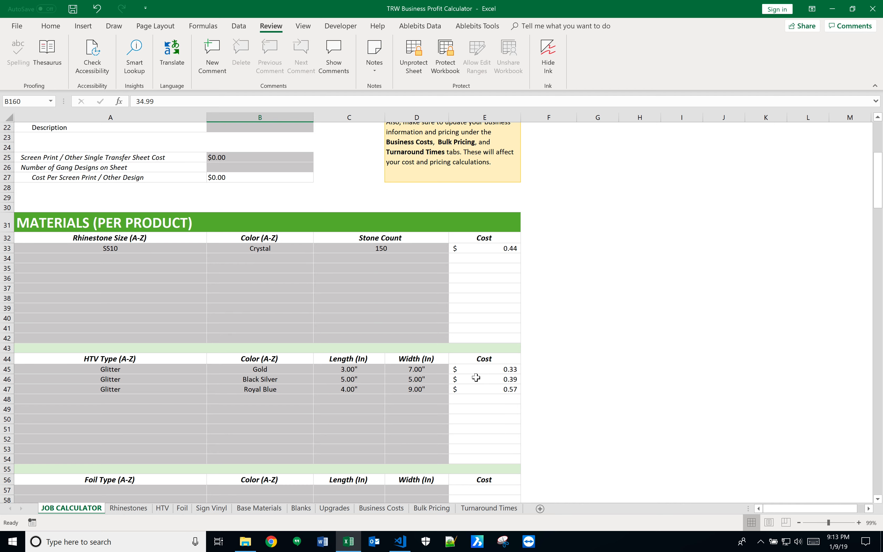
pyautogui.click(125, 508)
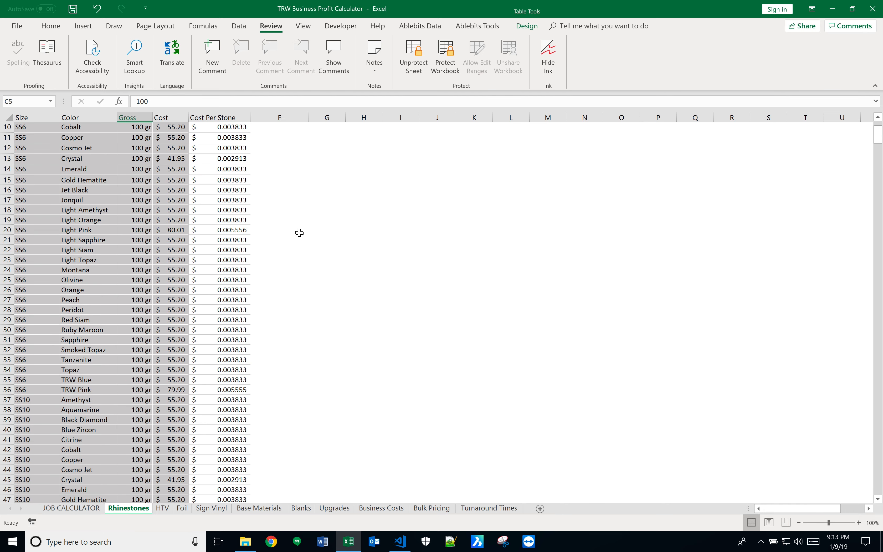
pyautogui.scroll(2, 293, 268)
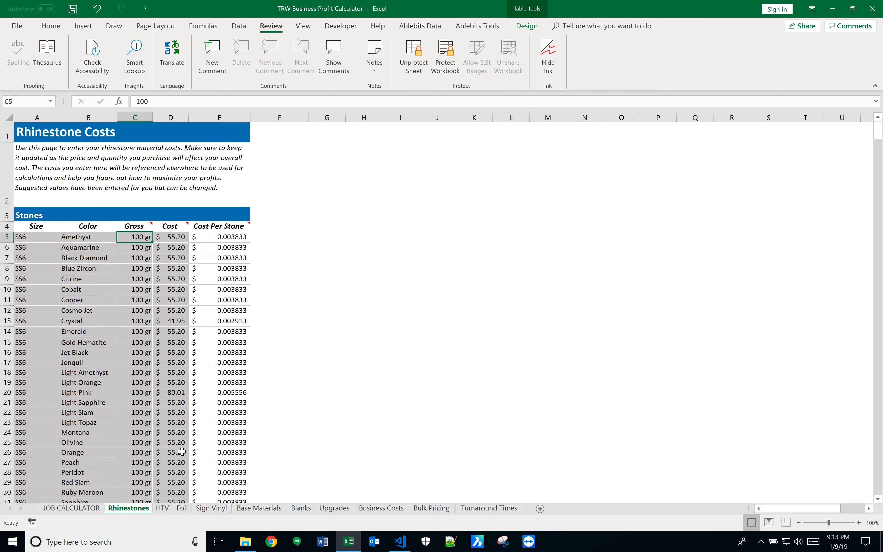
# Step: Look through all vinyl types on the HTV sheet, down to the blank rows after the EasyPatterns entries
pyautogui.click(162, 508)
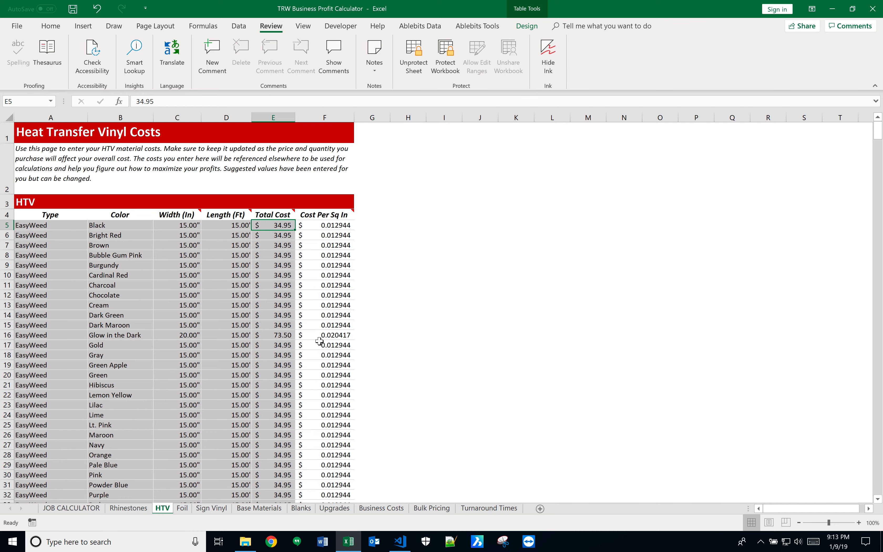
pyautogui.scroll(-12, 183, 423)
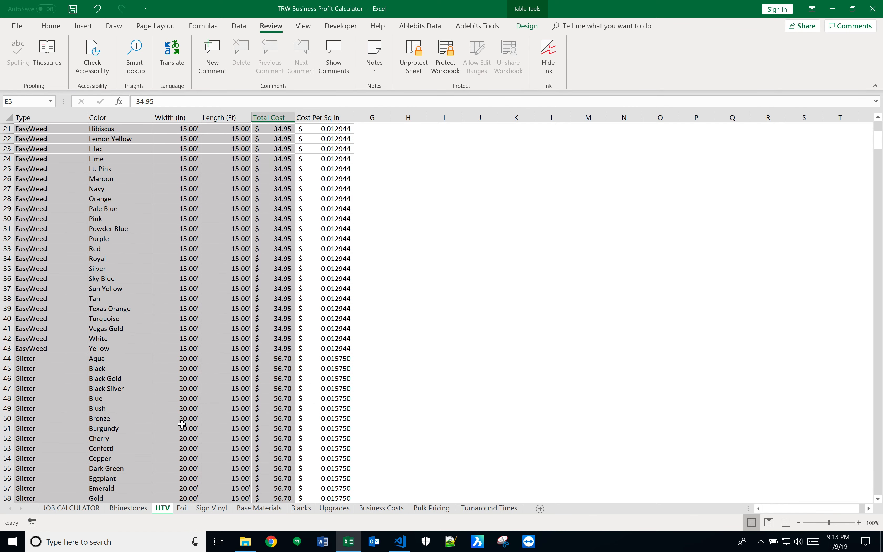
pyautogui.scroll(-19, 183, 423)
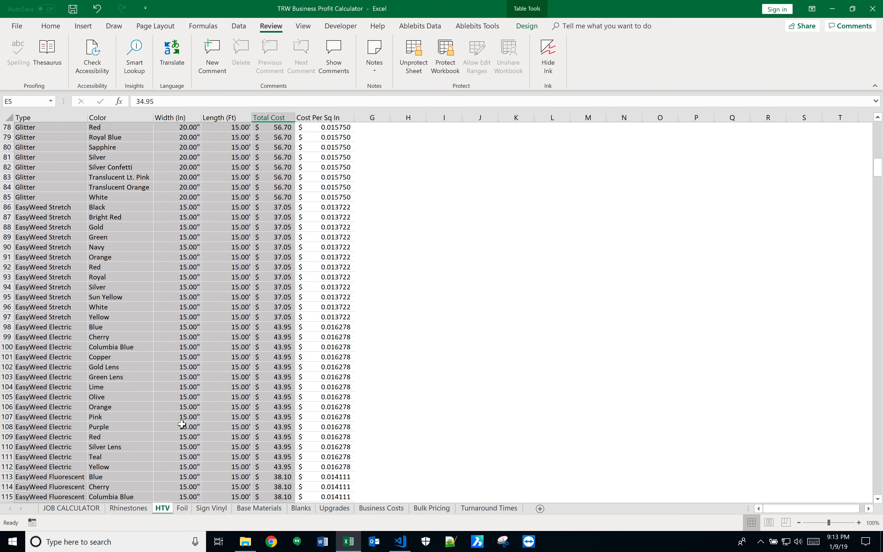
pyautogui.scroll(-7, 182, 423)
pyautogui.scroll(-19, 182, 424)
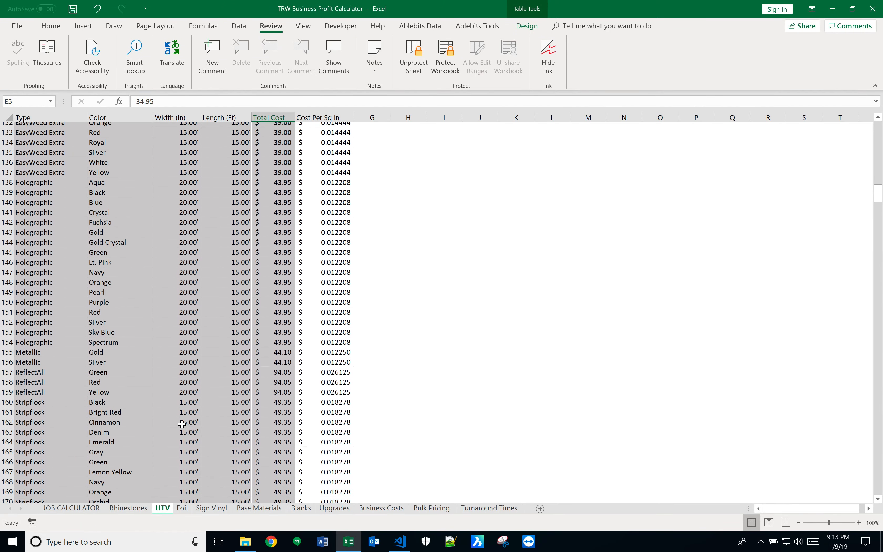
pyautogui.scroll(-8, 183, 424)
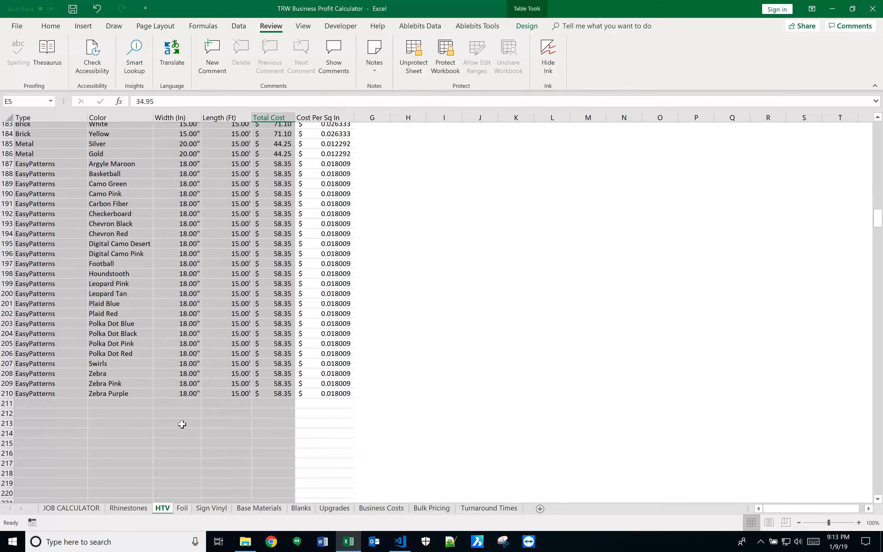
pyautogui.scroll(-3, 183, 424)
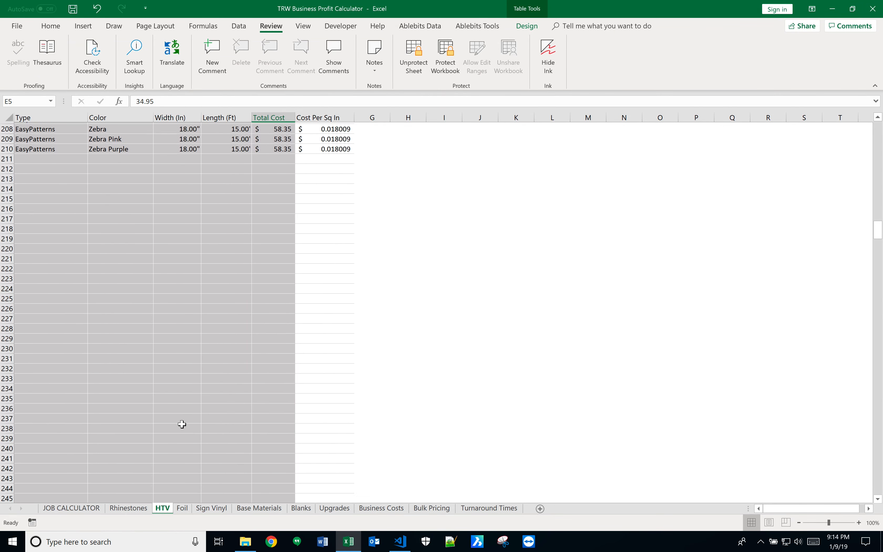
# Step: Examine the Foil sheet: the width, length and total cost of Autumn Gold, and the list down to the blank rows after Specialty Magic Foil
pyautogui.click(182, 509)
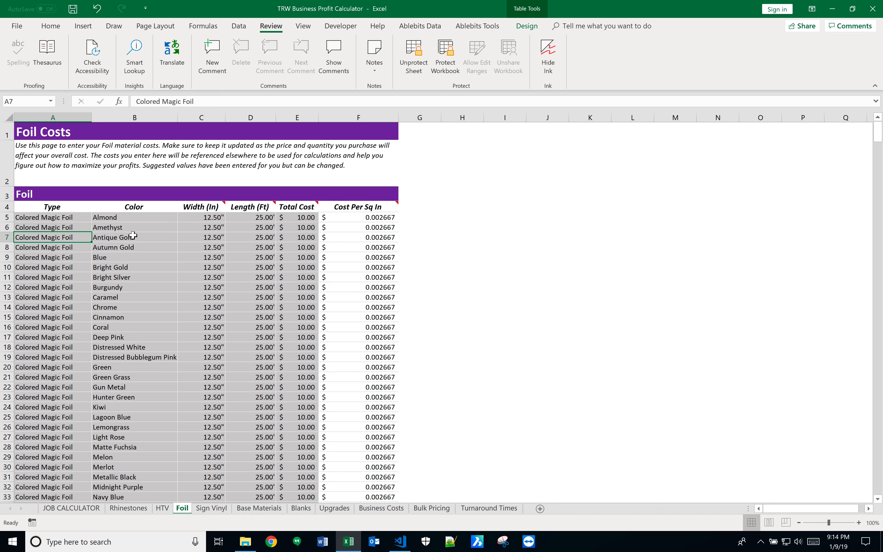
pyautogui.click(203, 247)
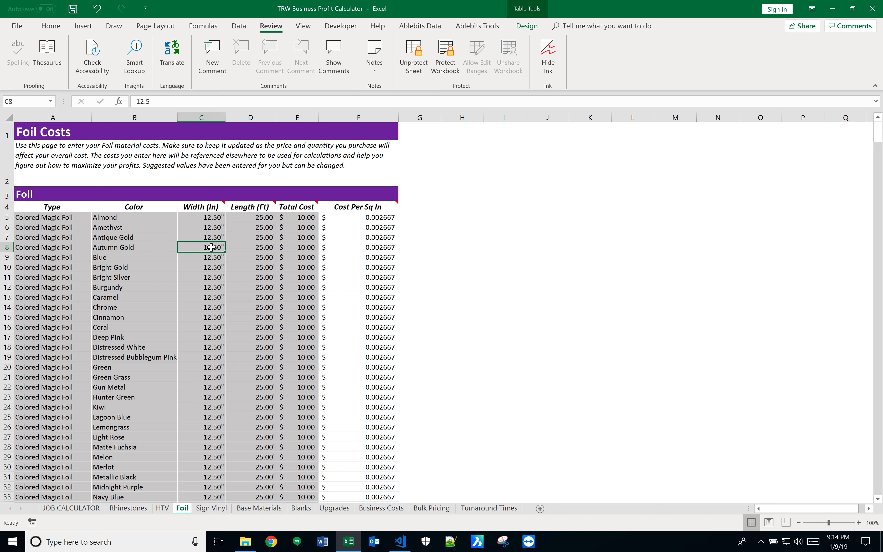
pyautogui.click(256, 249)
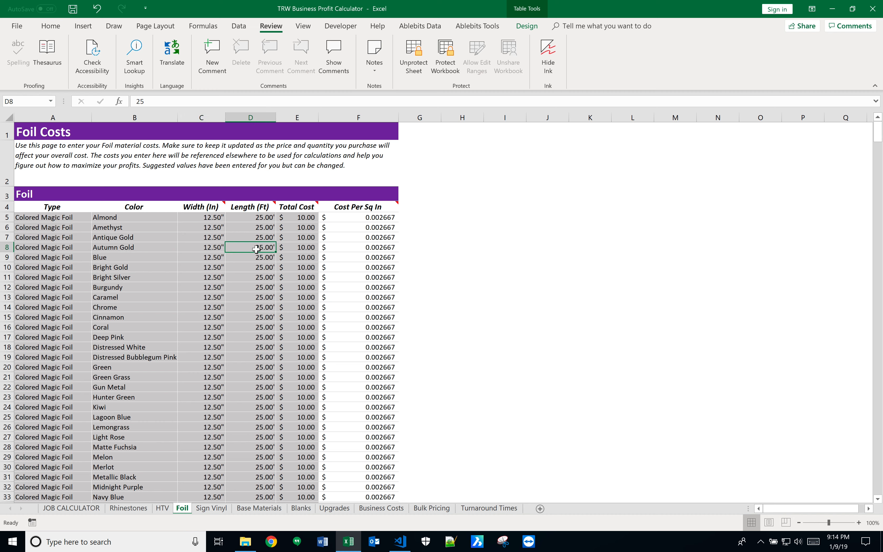
pyautogui.click(300, 247)
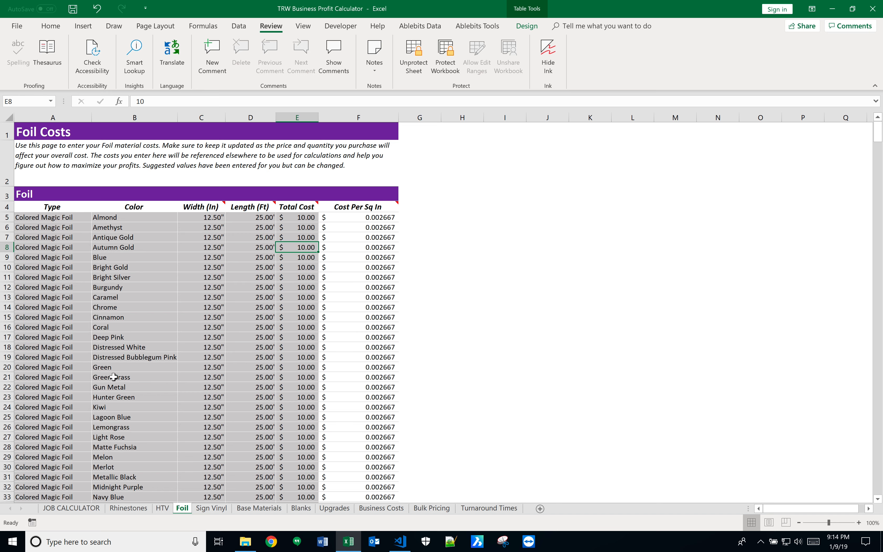
pyautogui.scroll(-3, 95, 393)
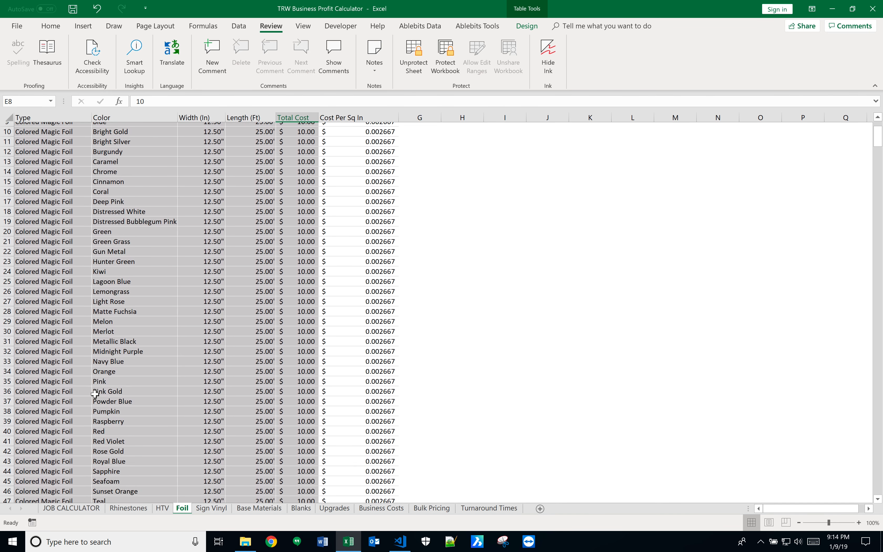
pyautogui.scroll(-3, 131, 456)
pyautogui.scroll(-20, 134, 458)
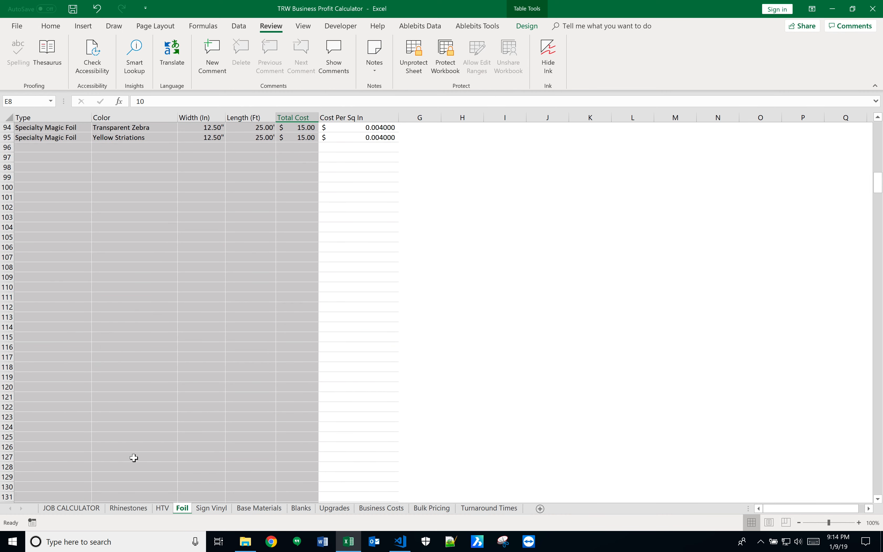
# Step: Review the vinyl types and costs from the start of the Sign Vinyl sheet, and the materials listed on the Base Materials sheet
pyautogui.click(206, 509)
pyautogui.scroll(20, 234, 354)
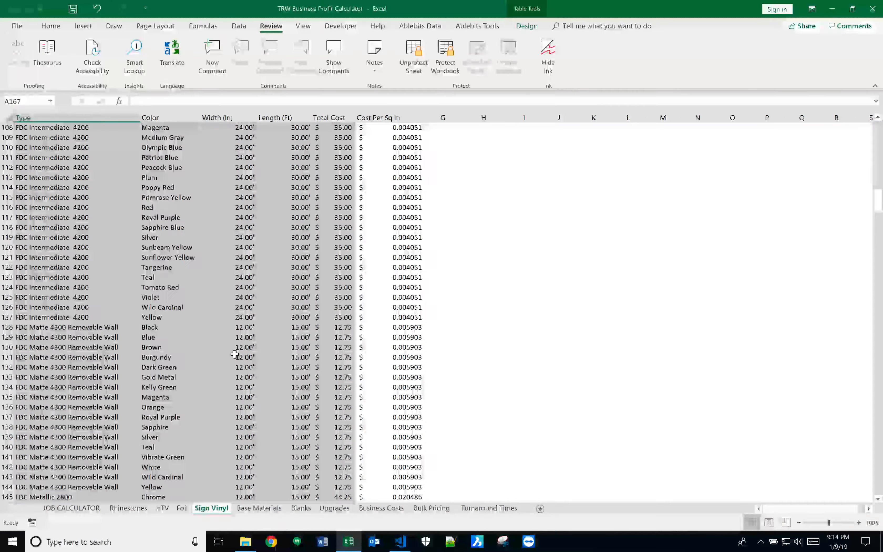
pyautogui.scroll(20, 235, 354)
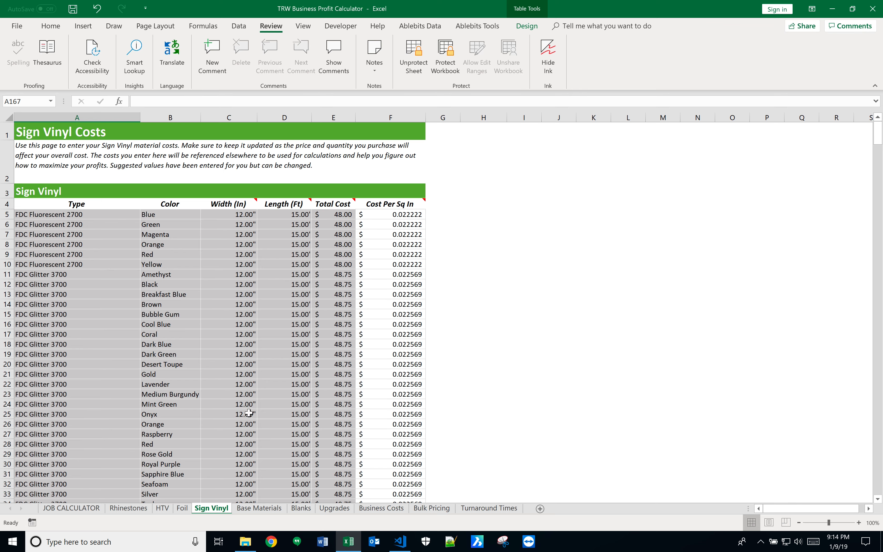
pyautogui.click(270, 509)
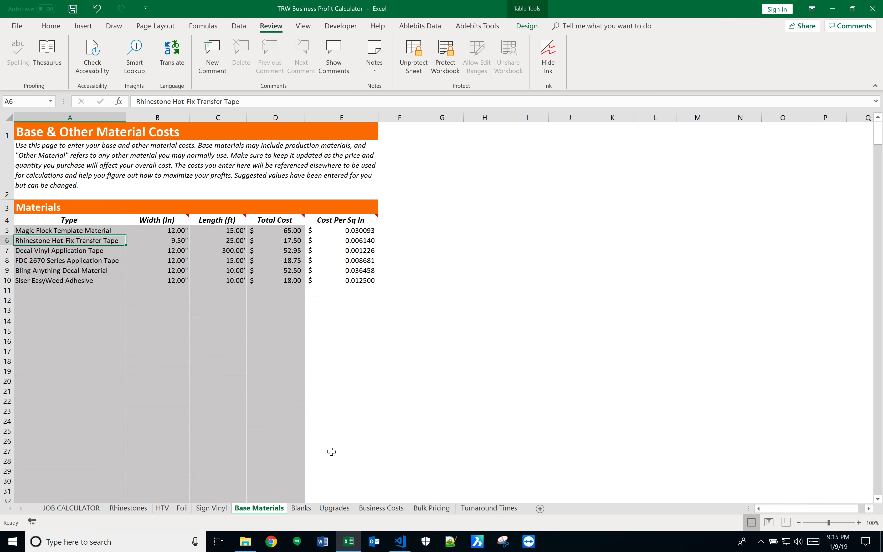
# Step: Examine the Blanks sheet's garment and bag types, style numbers and costs, including the blank rows after DrawString Bag
pyautogui.click(307, 510)
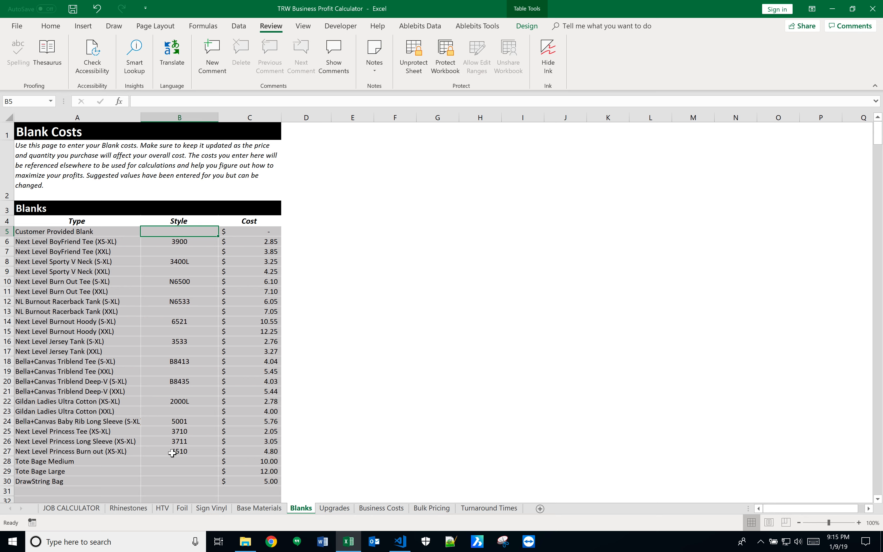
pyautogui.click(65, 245)
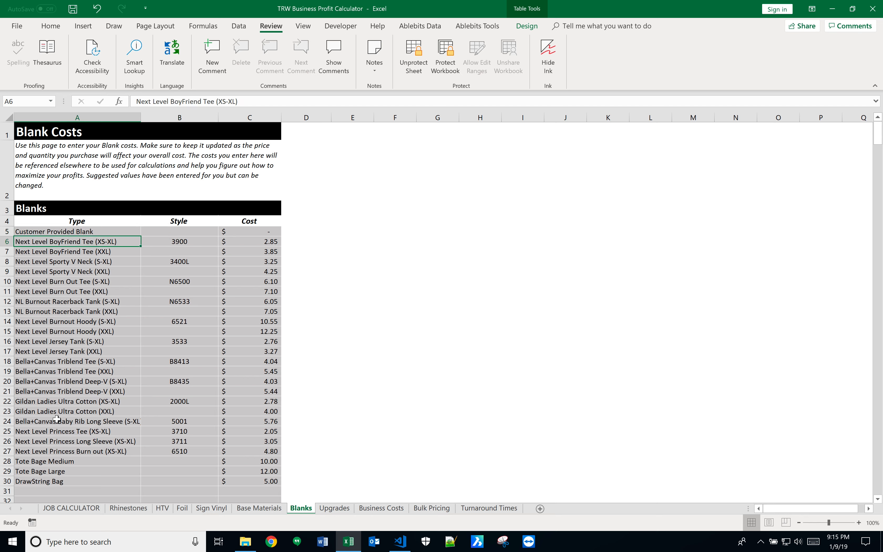
pyautogui.click(51, 463)
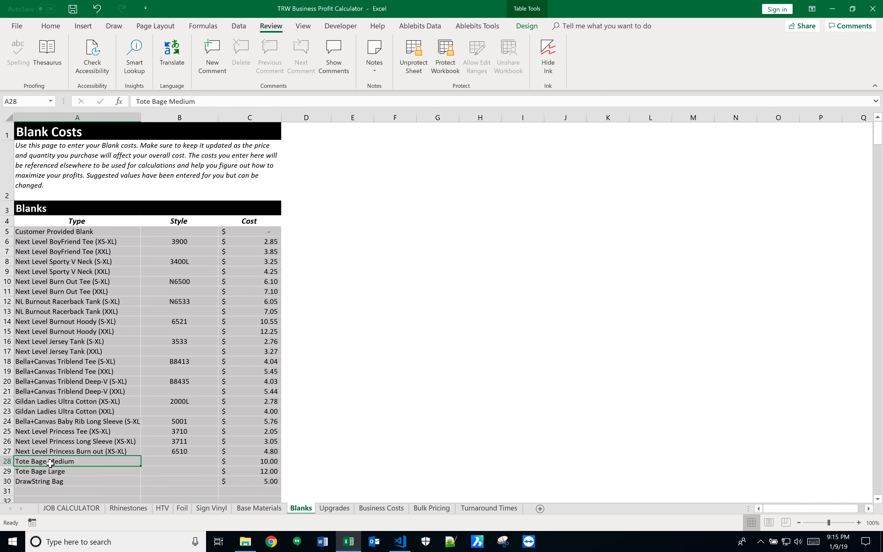
pyautogui.click(53, 482)
pyautogui.scroll(-4, 52, 482)
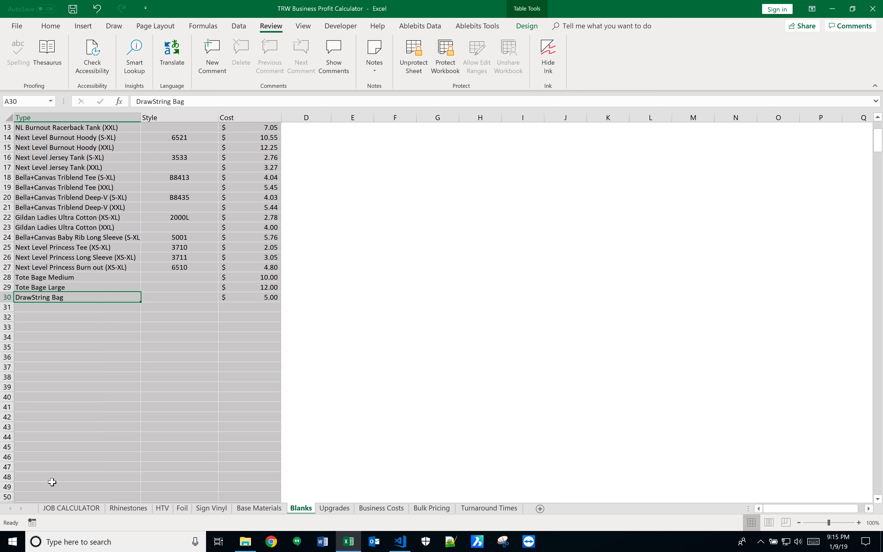
pyautogui.scroll(4, 53, 482)
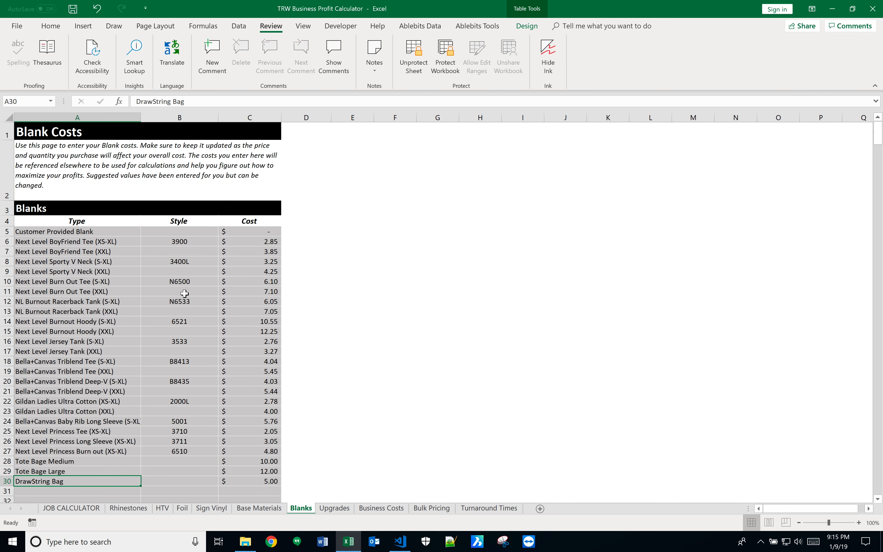
pyautogui.click(176, 269)
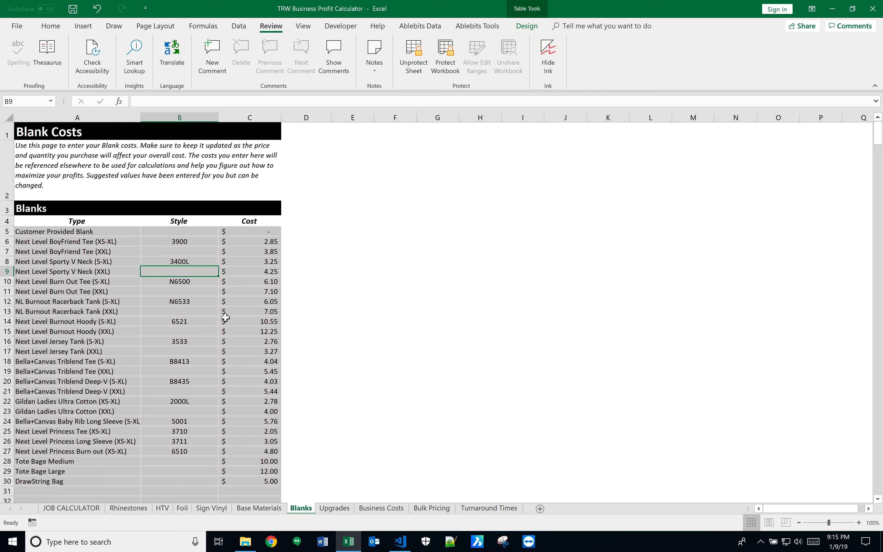
pyautogui.click(230, 333)
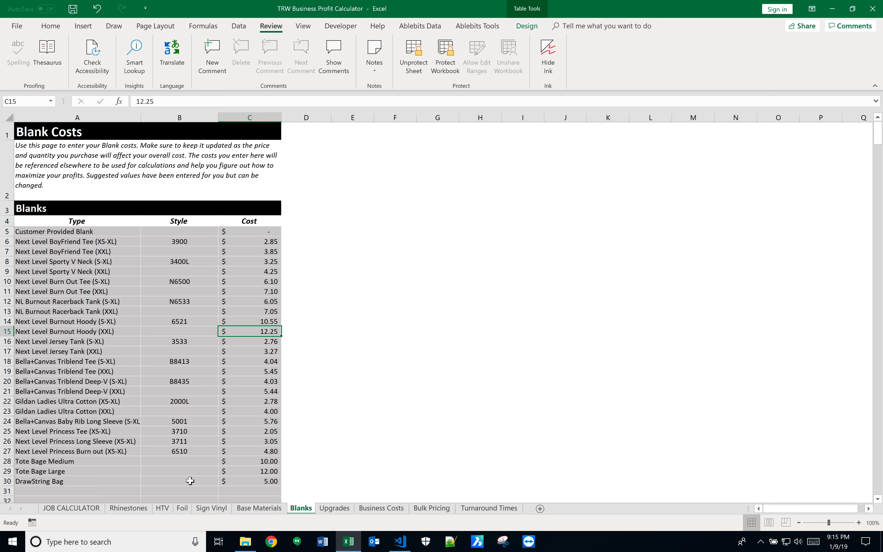
# Step: Review the upgrade types and prices on the Upgrades sheet, including the sleeve and mega number stones entries and the blank rows
pyautogui.click(339, 511)
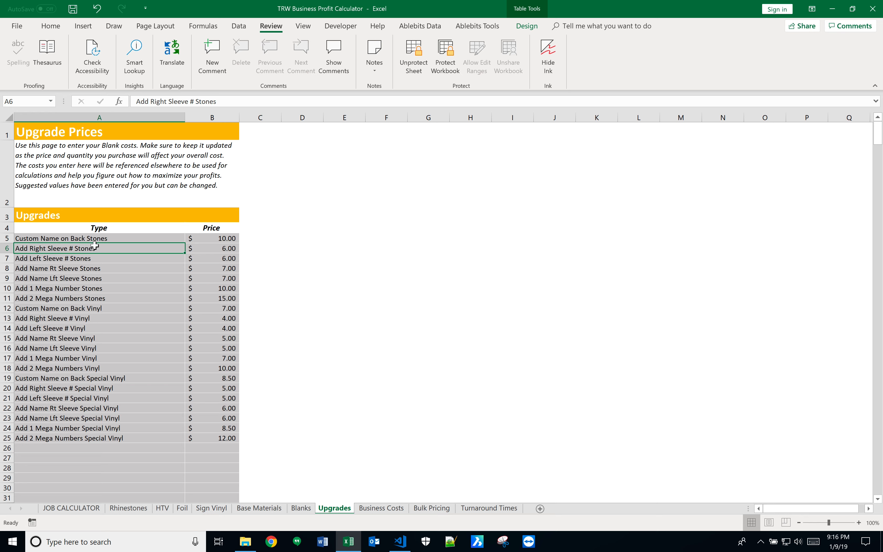
pyautogui.click(232, 250)
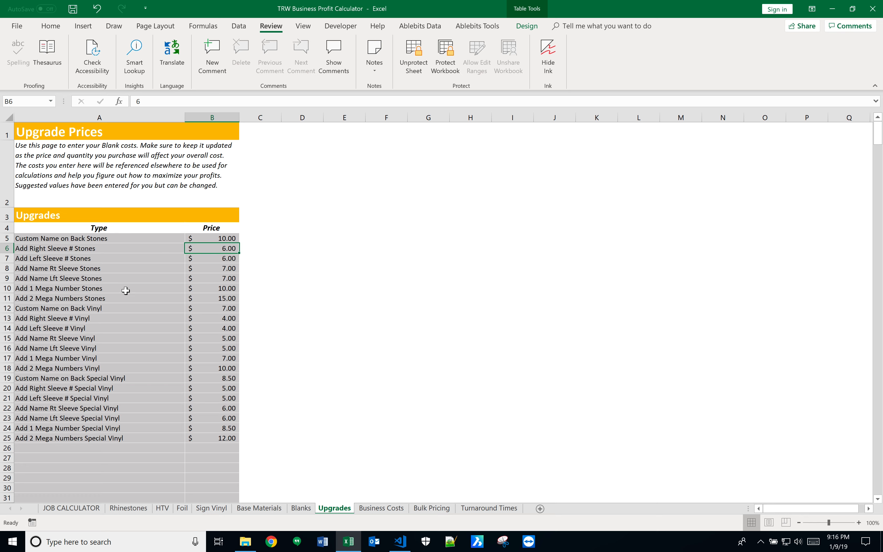
pyautogui.click(115, 300)
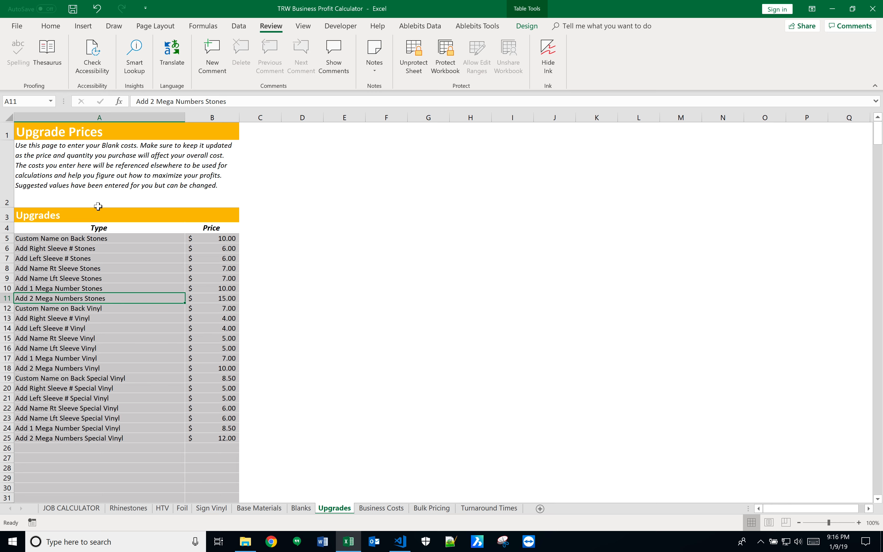
pyautogui.scroll(-12, 87, 412)
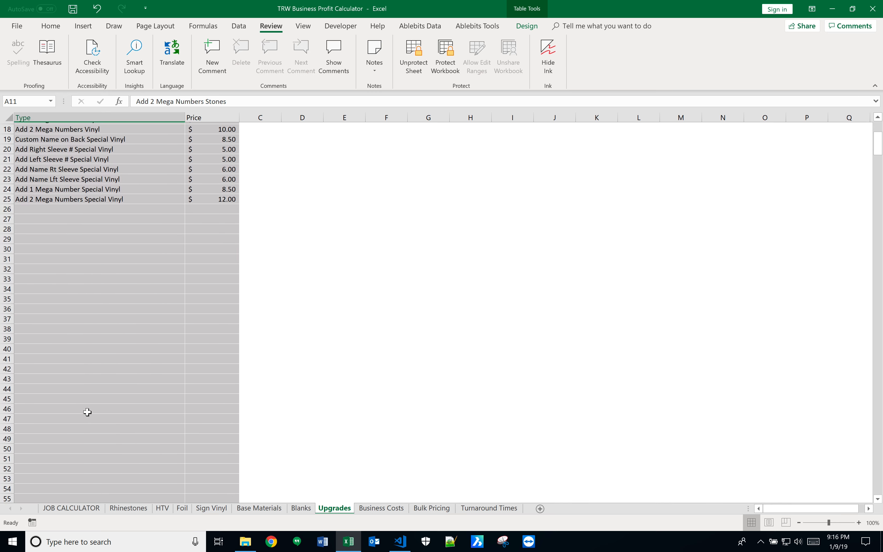
pyautogui.scroll(-1, 88, 412)
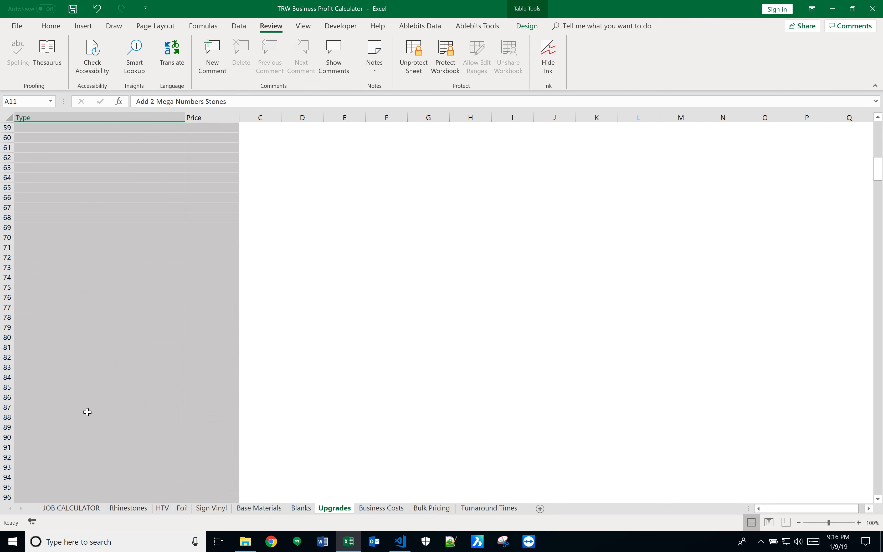
pyautogui.scroll(13, 87, 412)
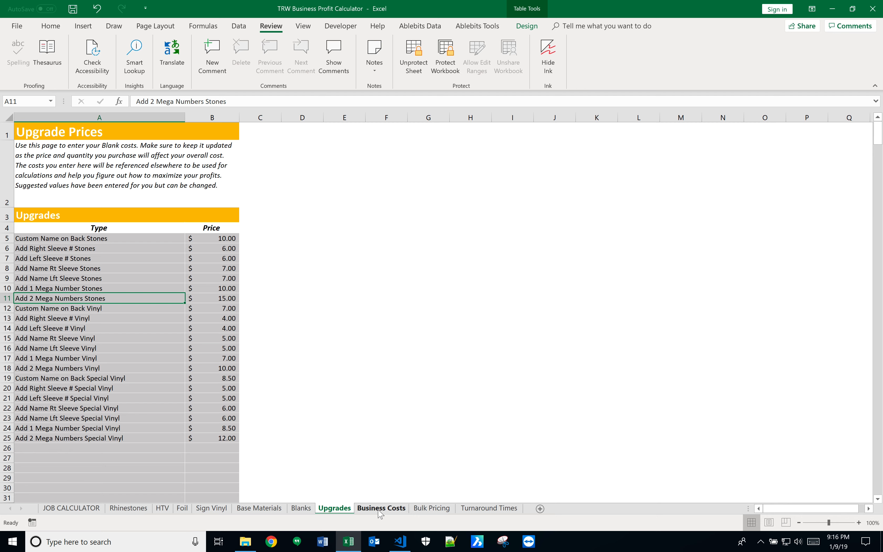
# Step: Inspect the Business Costs entries for both hourly wages, monthly overhead, average monthly products, and the miscellaneous expense and its description
pyautogui.click(381, 511)
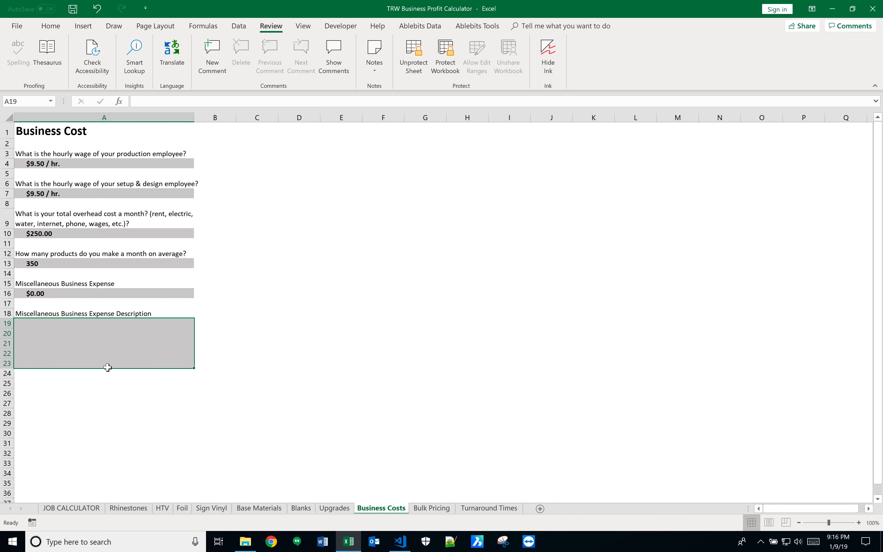
pyautogui.click(63, 166)
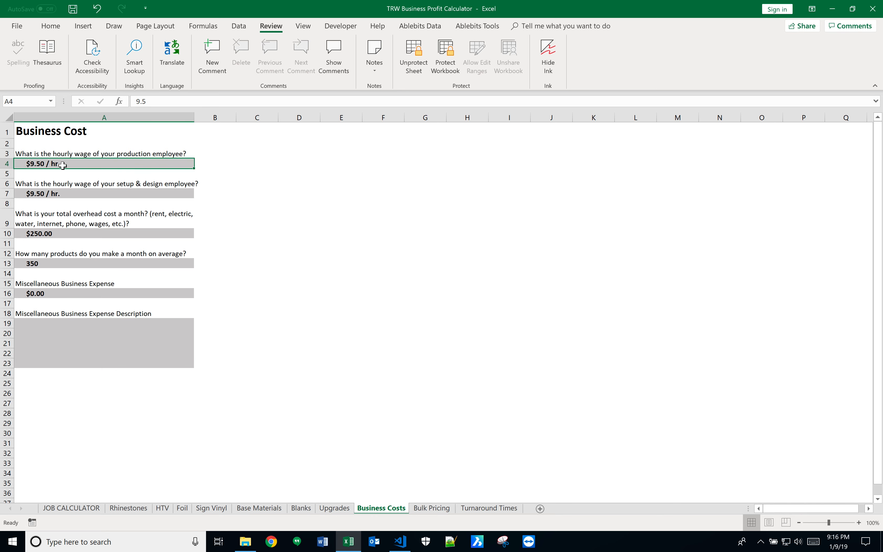
pyautogui.click(70, 197)
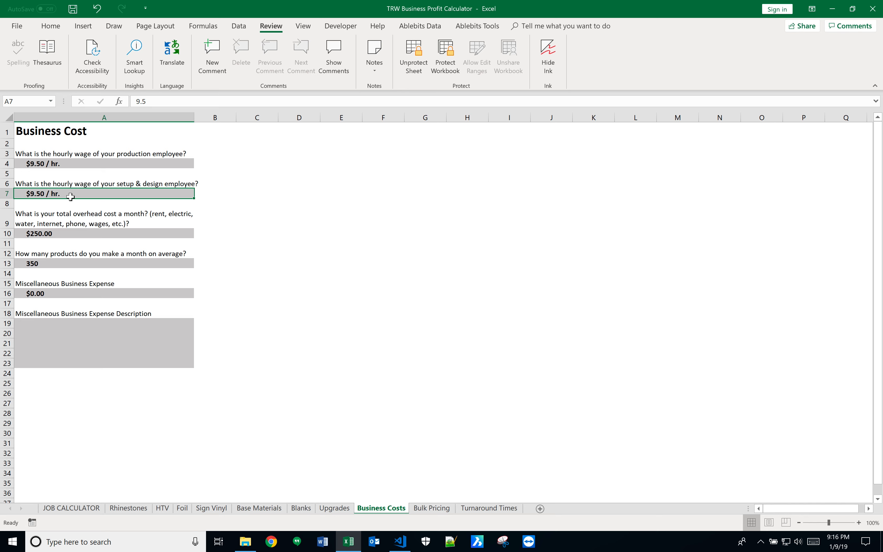
pyautogui.click(62, 232)
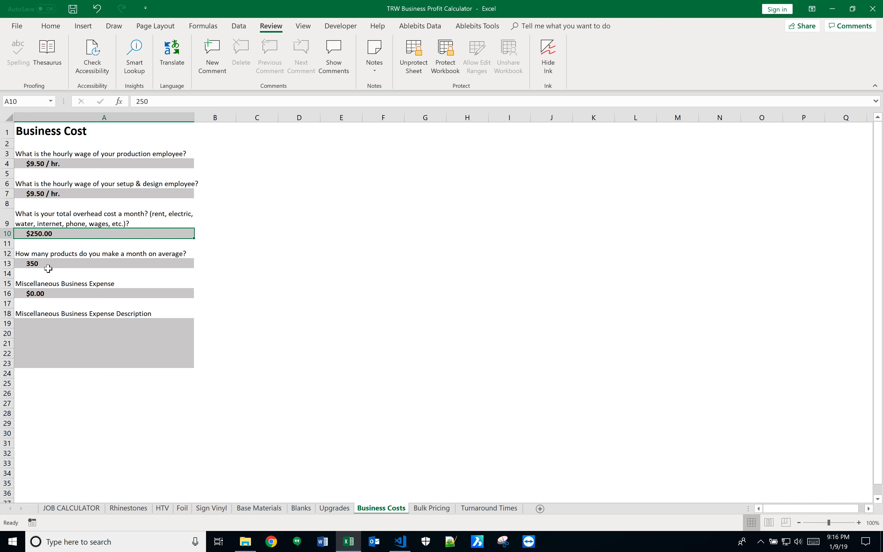
pyautogui.click(55, 265)
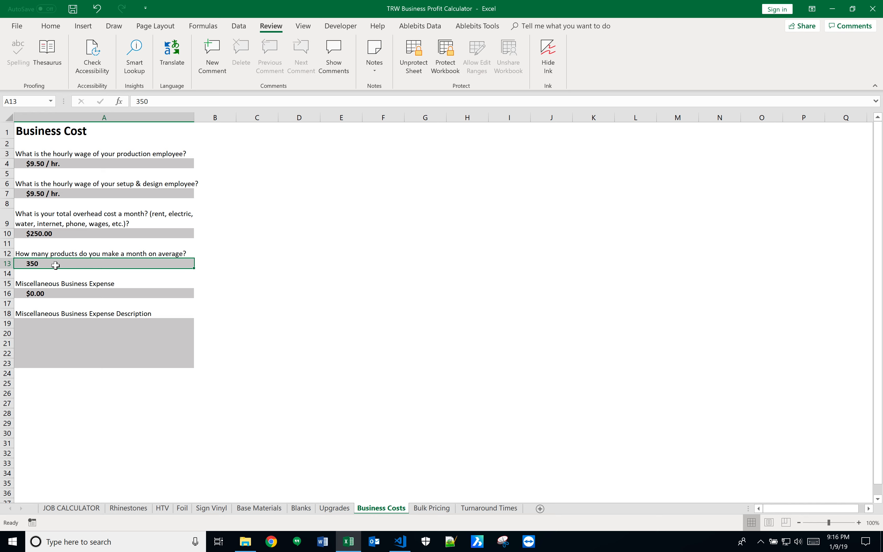
pyautogui.click(62, 298)
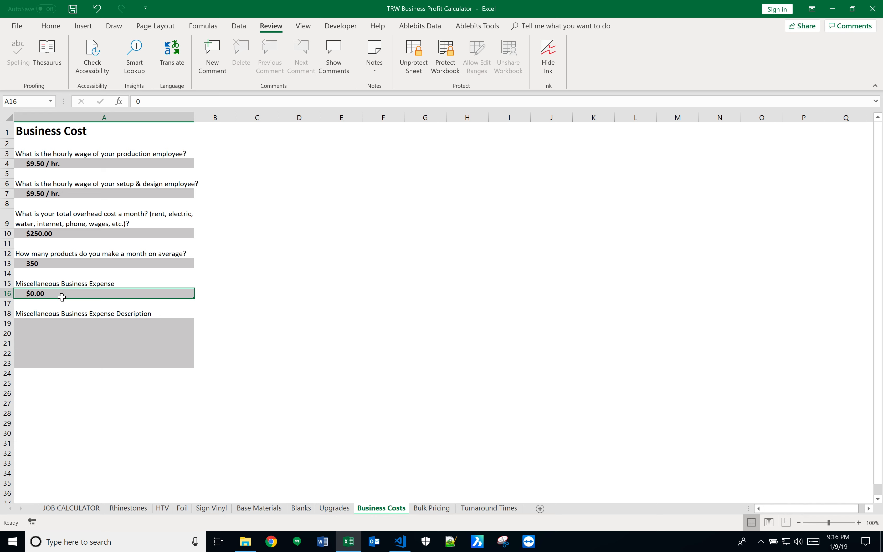
pyautogui.click(72, 341)
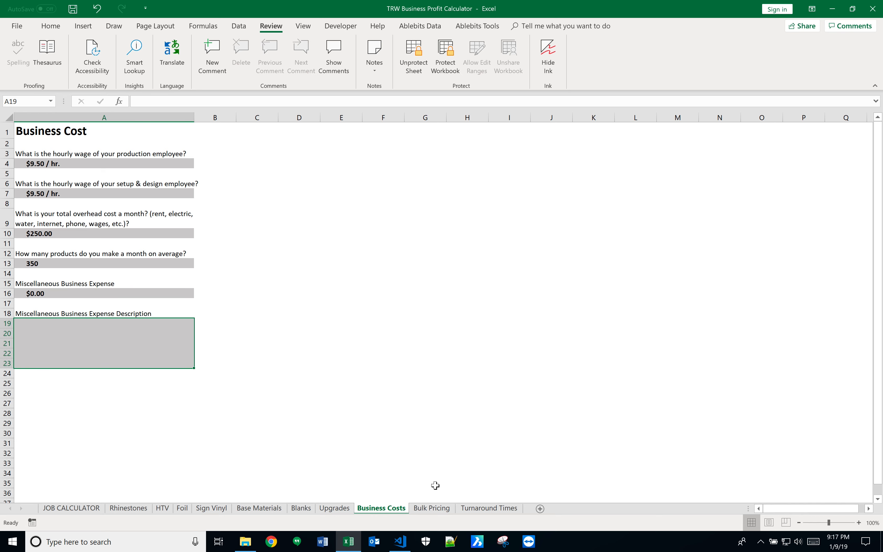
# Step: Review the apparel and decal discount schedules on the Bulk Pricing sheet and the markup schedule on the Turnaround Times sheet
pyautogui.click(436, 509)
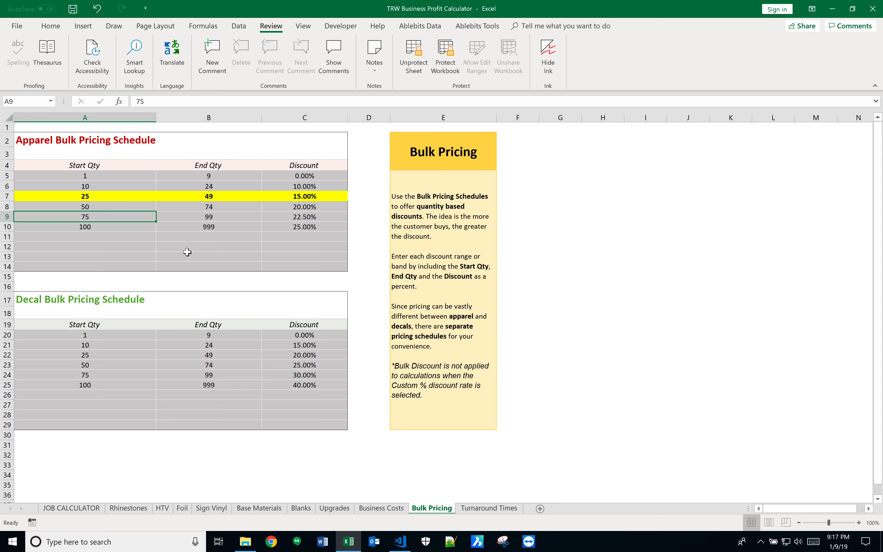
pyautogui.click(497, 511)
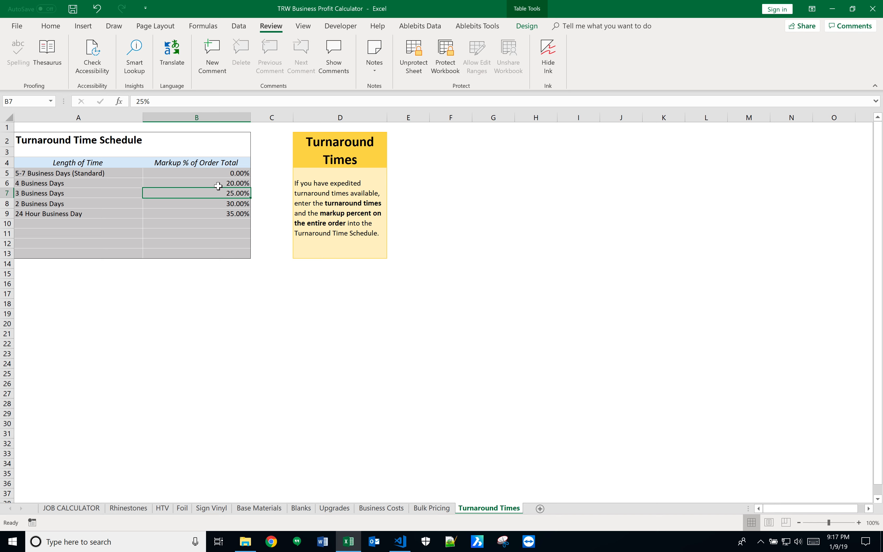
# Step: Return to the JOB CALCULATOR and examine the rhinestone and HTV tables in MATERIALS (PER PRODUCT), starting with the Rhinestone Size heading
pyautogui.click(70, 509)
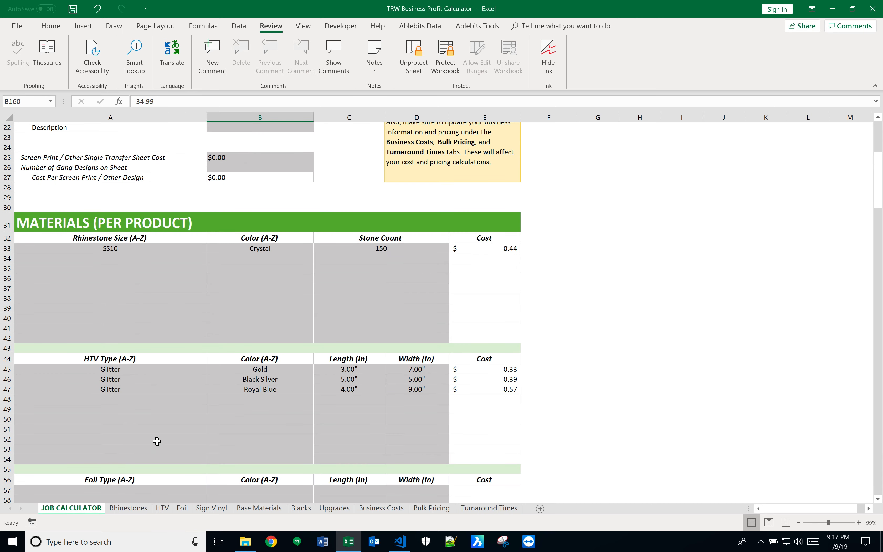
pyautogui.scroll(-1, 157, 442)
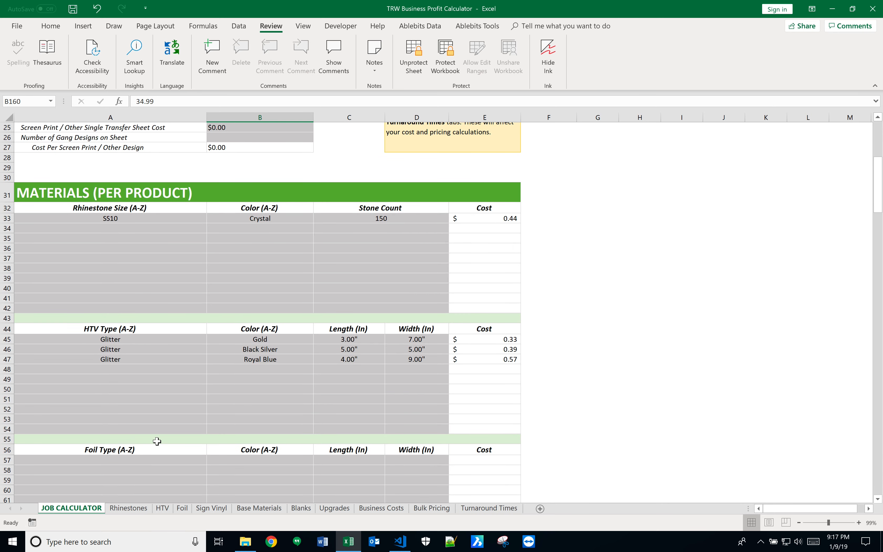
pyautogui.scroll(-1, 157, 442)
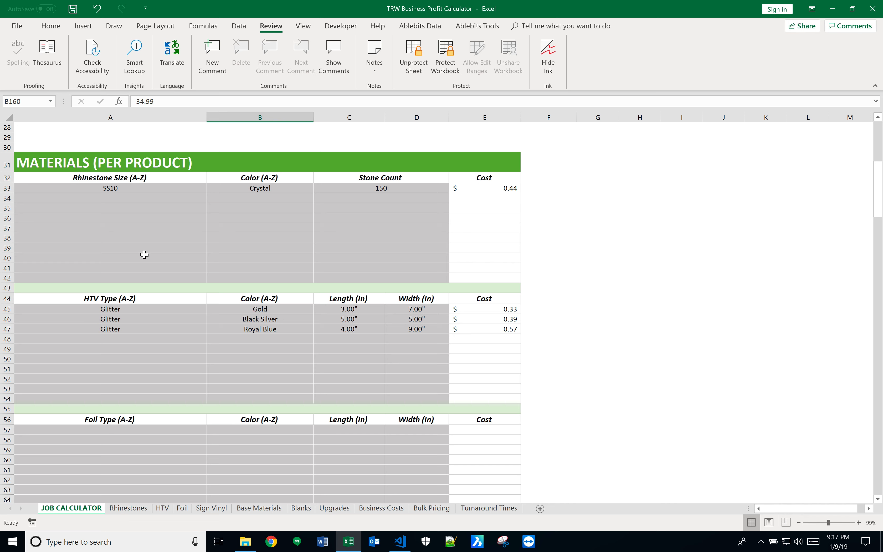
pyautogui.click(172, 179)
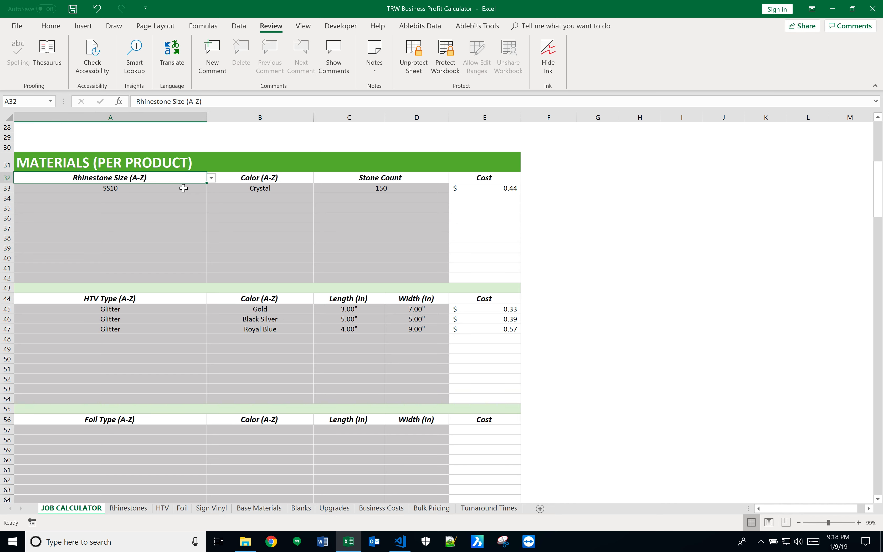
# Step: Check the sort options on the Rhinestone Size and rhinestone Color headings, keeping both set to A-Z
pyautogui.click(211, 178)
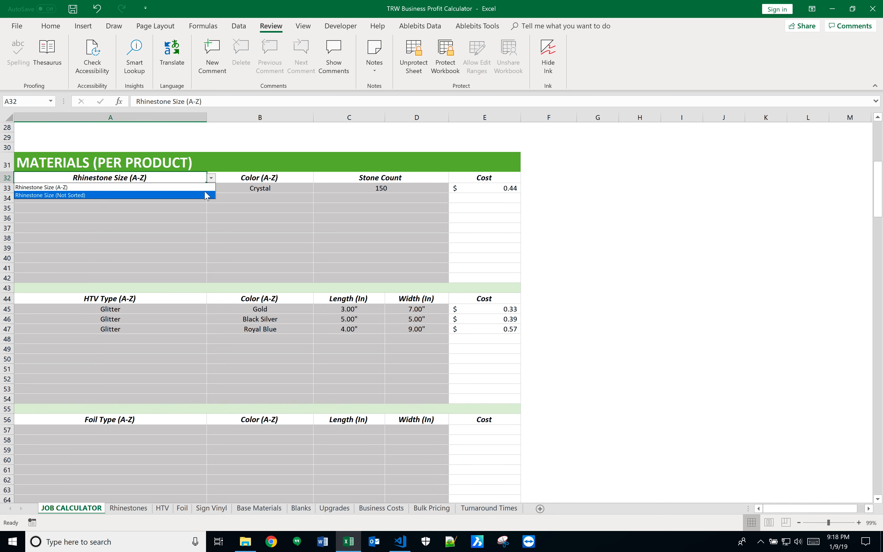
pyautogui.click(206, 187)
pyautogui.click(268, 179)
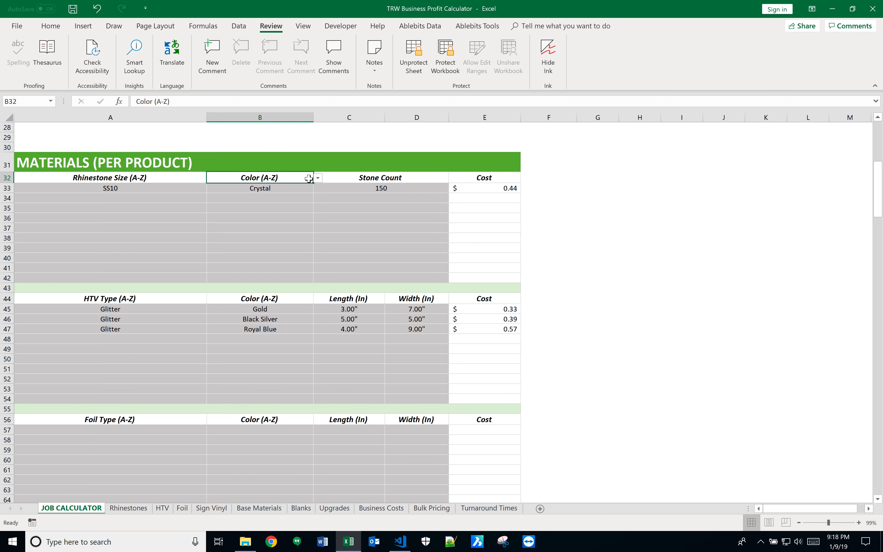
pyautogui.click(317, 179)
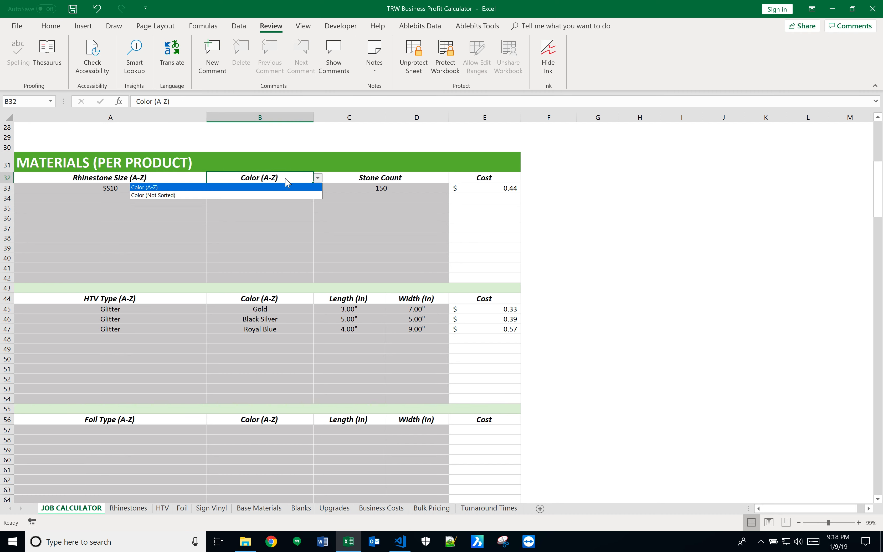
pyautogui.click(288, 187)
# Step: Browse the available color choices for the SS10 rhinestone row without changing its color
pyautogui.click(288, 188)
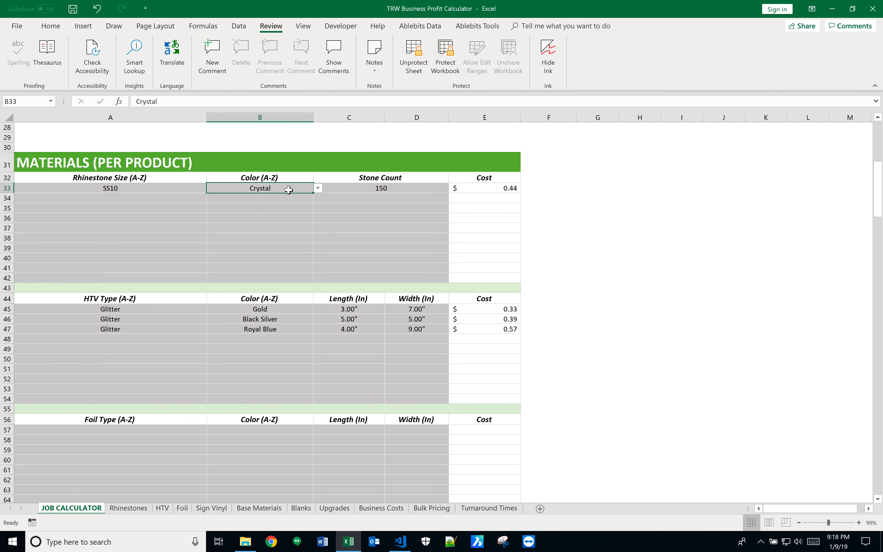
pyautogui.click(319, 192)
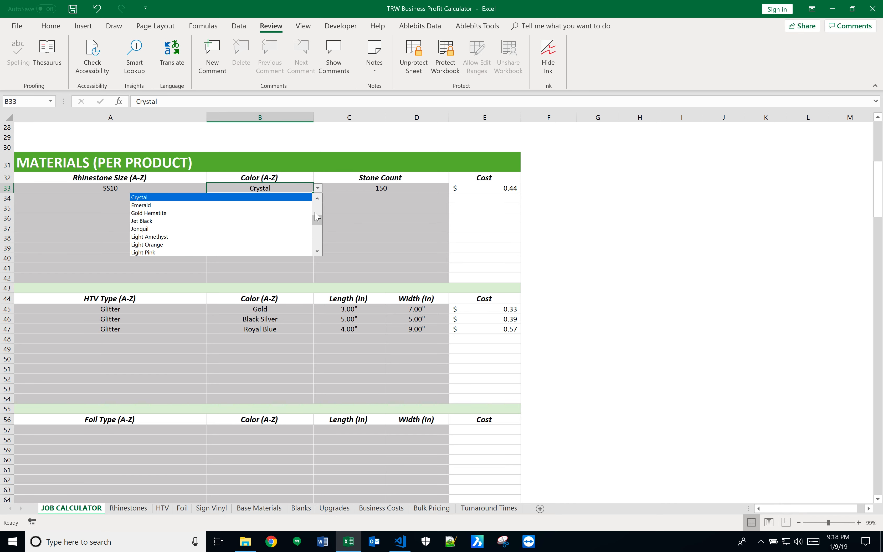
pyautogui.scroll(1, 317, 213)
pyautogui.moveTo(317, 217); pyautogui.dragTo(318, 207)
pyautogui.click(361, 233)
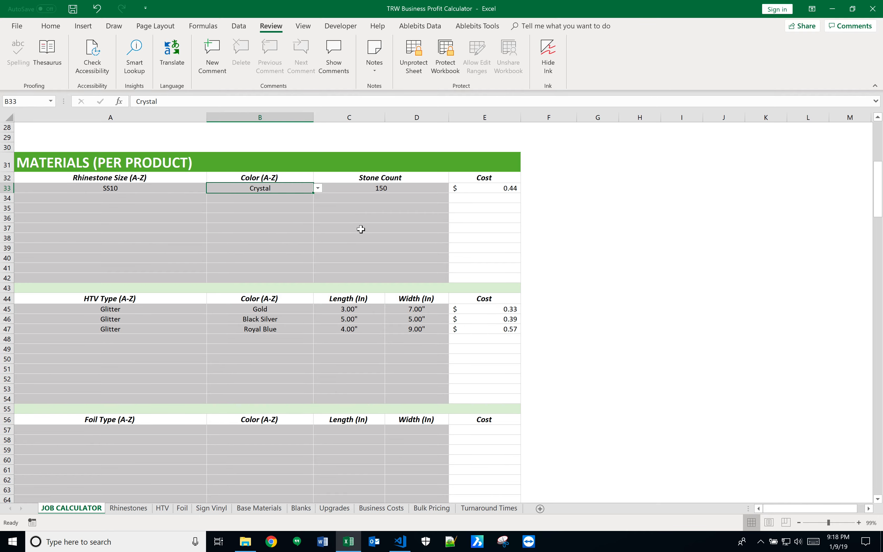
# Step: Examine how the SS6, SS10 and SS16 stones and their colors are ordered on the Rhinestones sheet
pyautogui.click(137, 508)
pyautogui.scroll(-7, 175, 445)
pyautogui.scroll(-15, 175, 445)
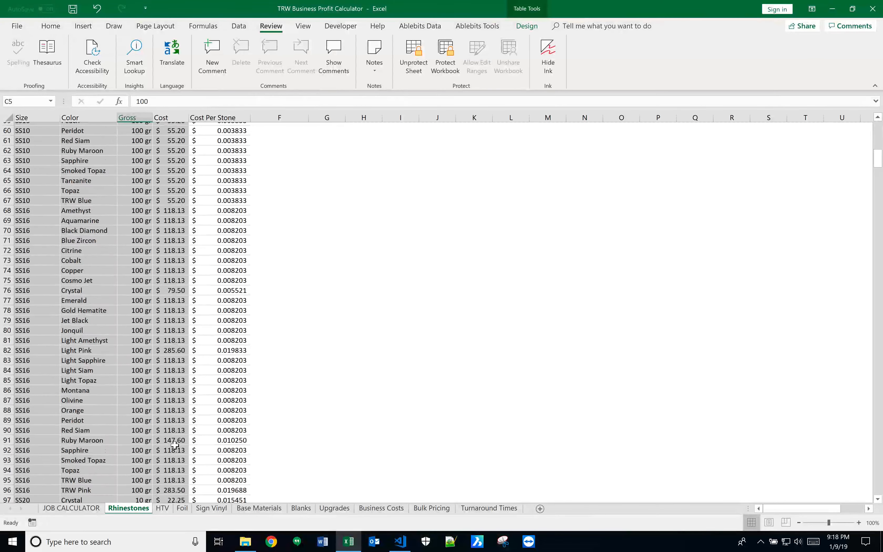
pyautogui.scroll(20, 175, 445)
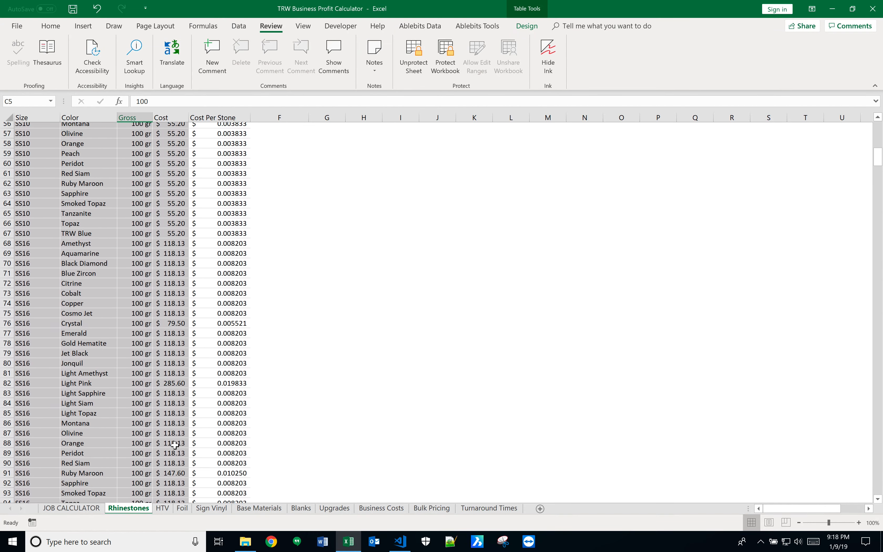
pyautogui.scroll(2, 175, 445)
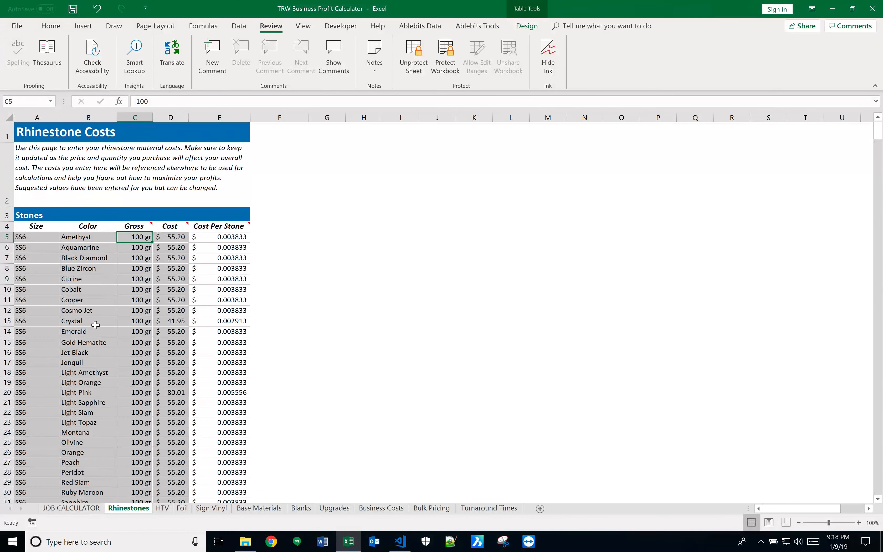
pyautogui.scroll(-5, 43, 269)
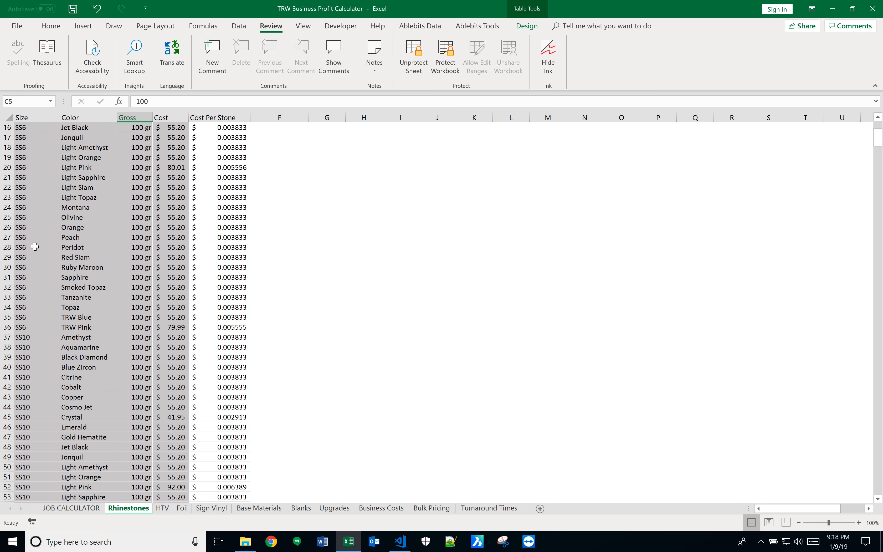
pyautogui.scroll(-1, 24, 390)
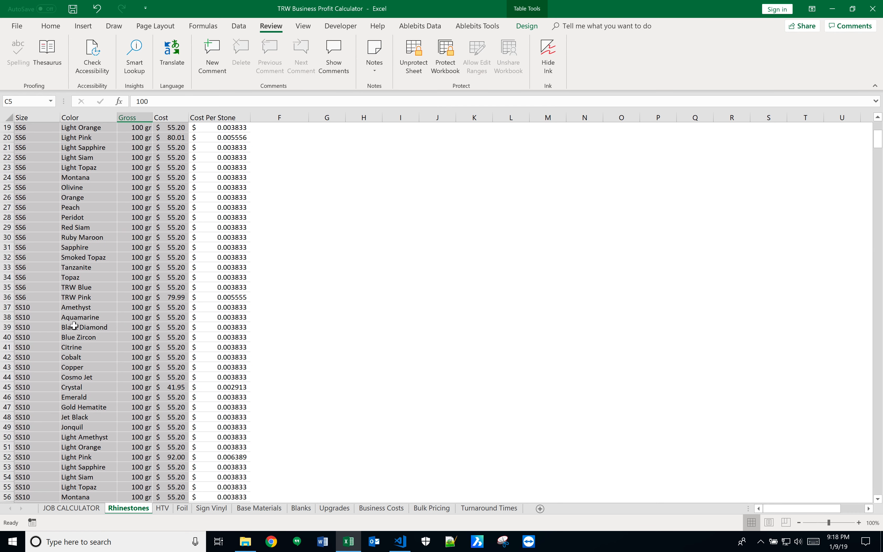
# Step: Return to the JOB CALCULATOR and review the order of the colors offered for the SS10 rhinestone row
pyautogui.click(72, 508)
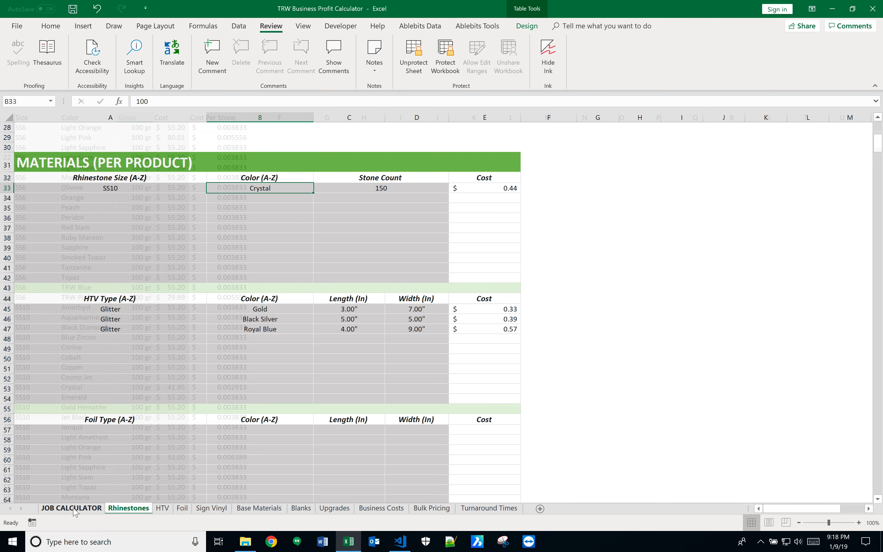
pyautogui.click(301, 178)
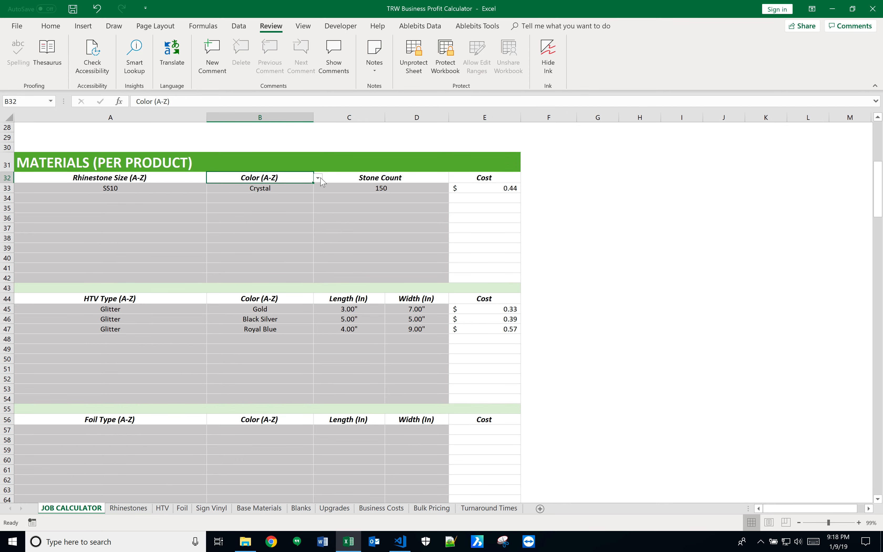
pyautogui.click(302, 188)
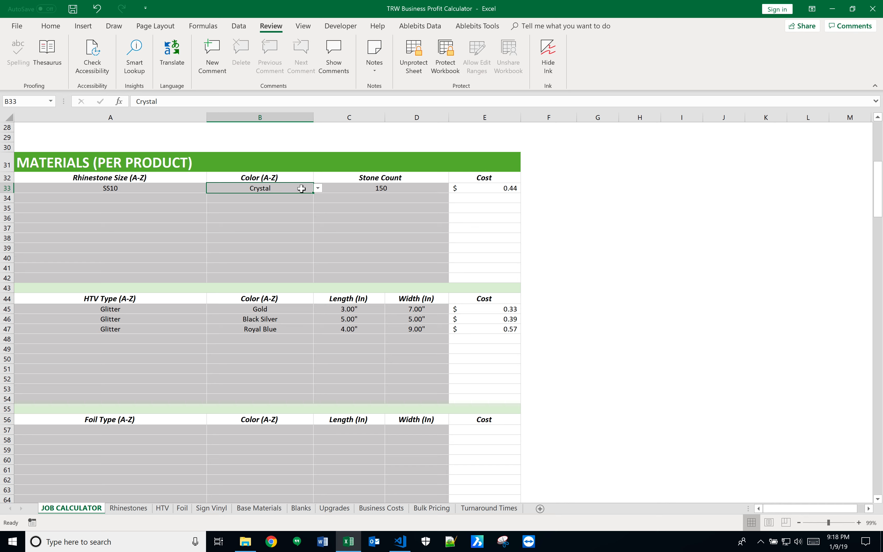
pyautogui.click(318, 188)
pyautogui.click(317, 221)
pyautogui.moveTo(317, 222); pyautogui.dragTo(317, 215)
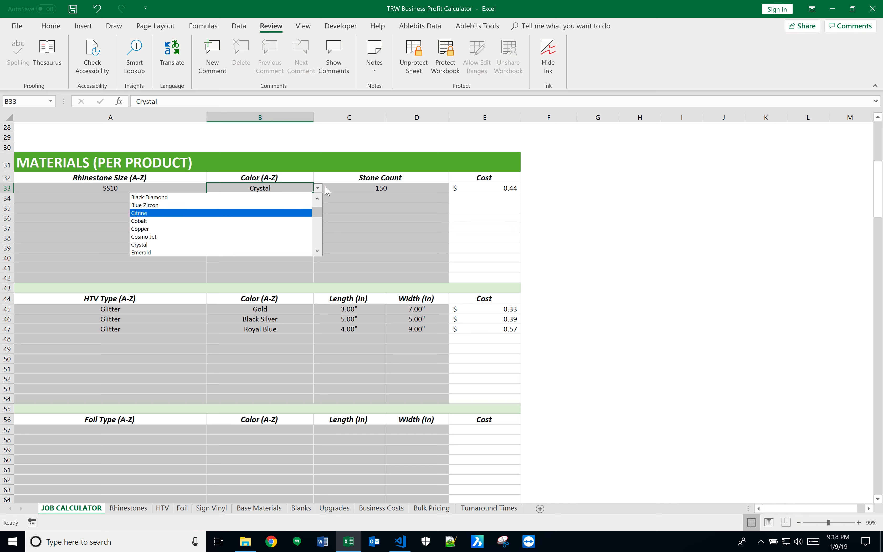
pyautogui.click(317, 186)
# Step: Recheck the rhinestone color heading's sort choices and keep Color (A-Z)
pyautogui.click(305, 180)
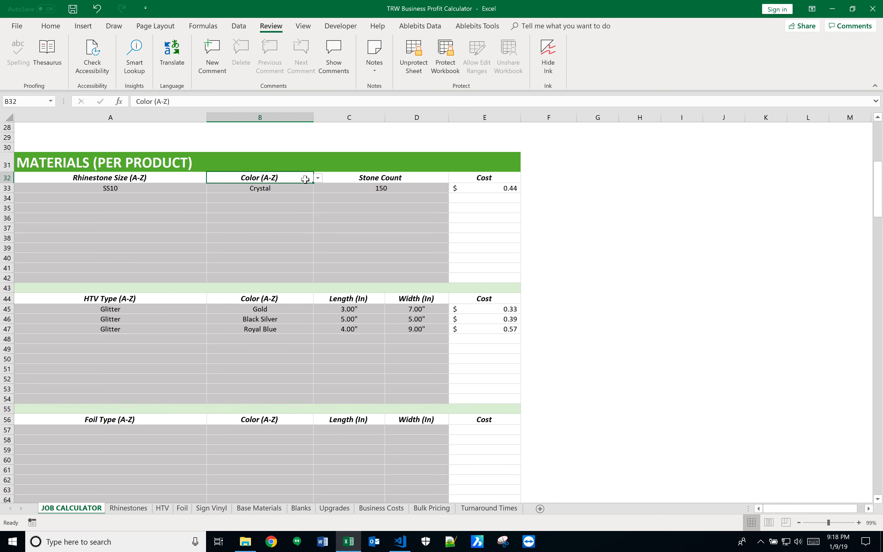
pyautogui.click(318, 178)
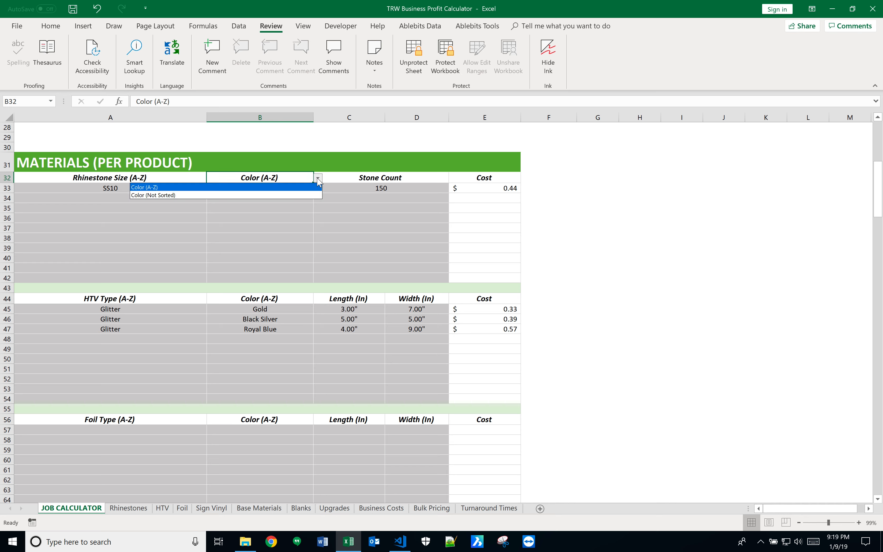
pyautogui.click(306, 188)
pyautogui.click(303, 220)
# Step: Browse the alphabetical blank types offered for the Gildan Ladies Ultra Cotton (XS-XL) row, from the start of the list
pyautogui.scroll(-11, 303, 221)
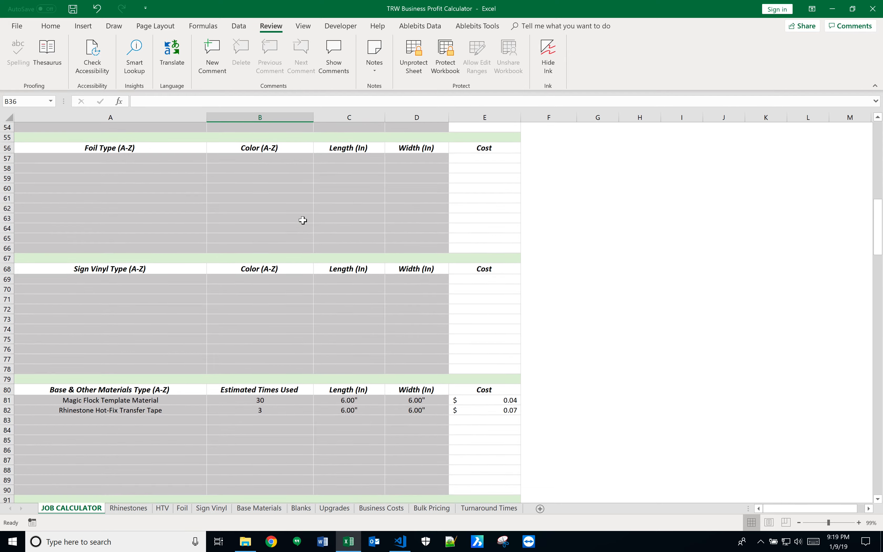
pyautogui.scroll(-1, 303, 220)
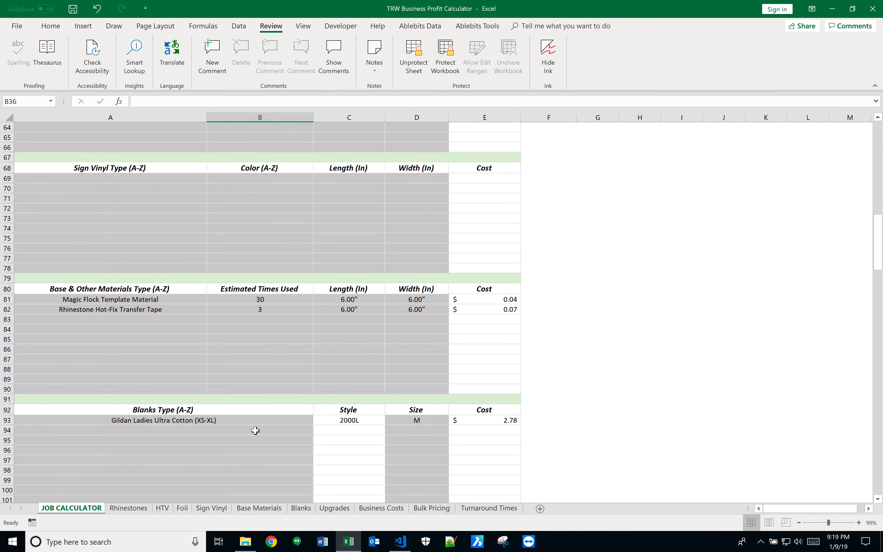
pyautogui.click(289, 413)
pyautogui.click(299, 419)
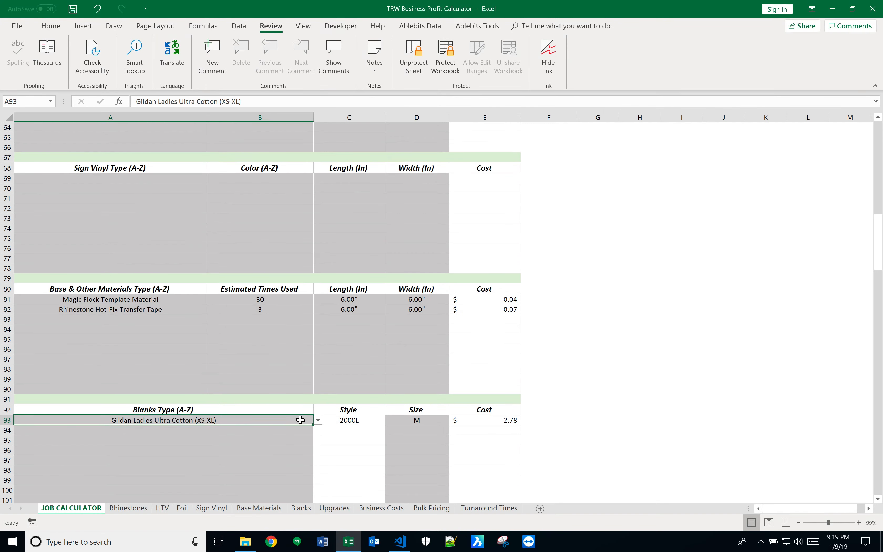
pyautogui.click(318, 420)
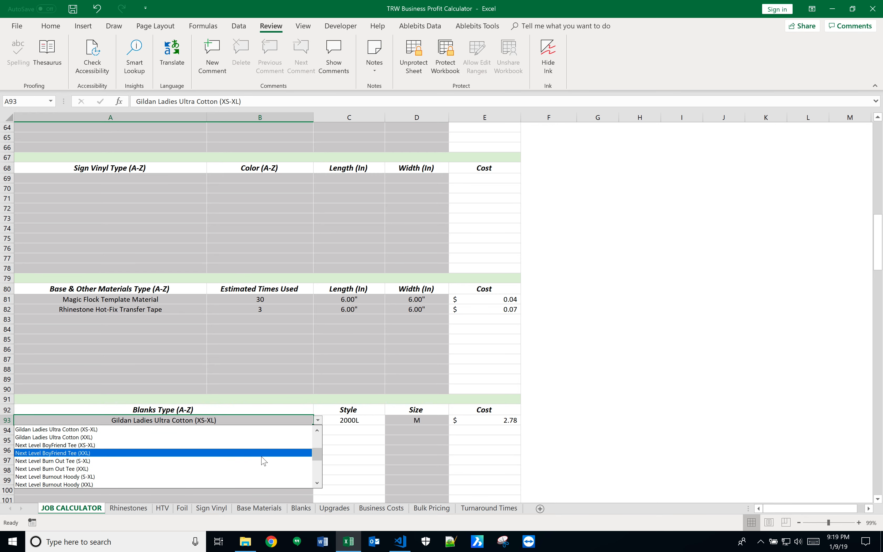
pyautogui.moveTo(318, 455); pyautogui.dragTo(320, 434)
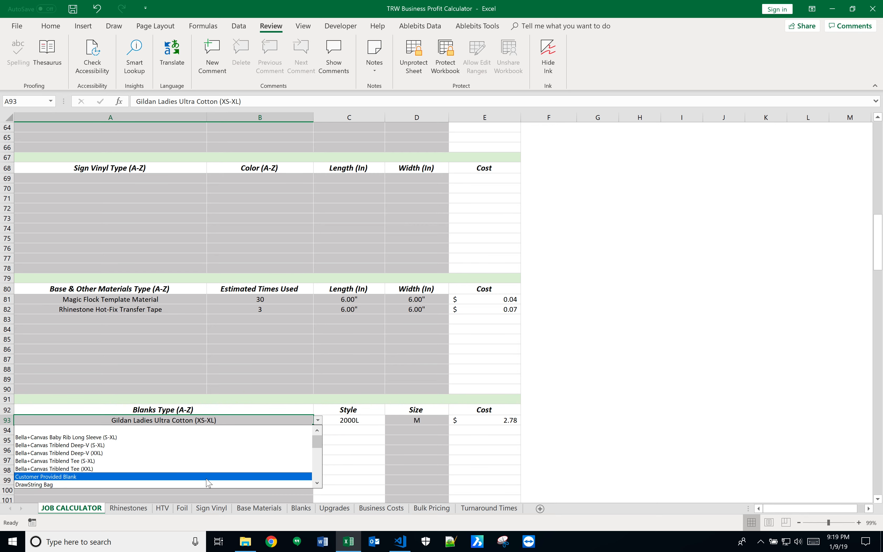
pyautogui.click(264, 404)
pyautogui.click(264, 404)
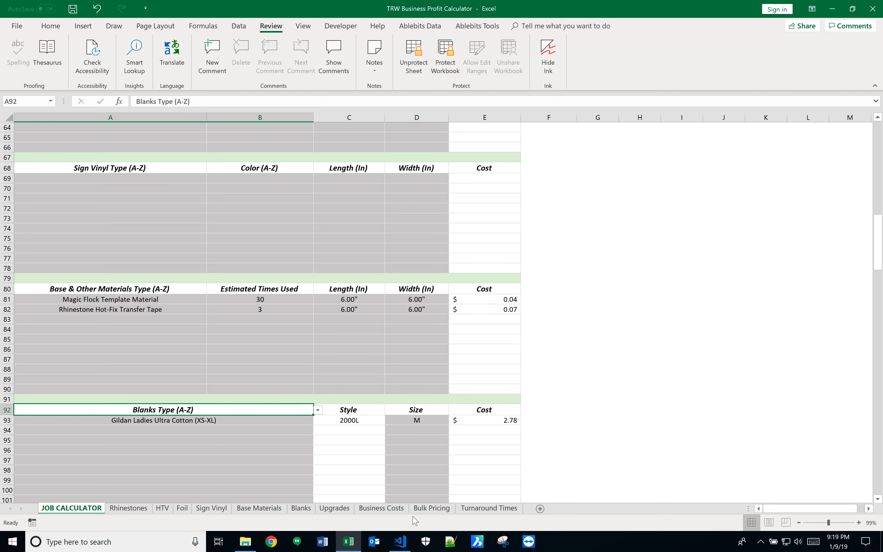
# Step: Check the entry order on the Blanks sheet and set the JOB CALCULATOR's blanks heading to Blanks Type (Not Sorted)
pyautogui.click(301, 508)
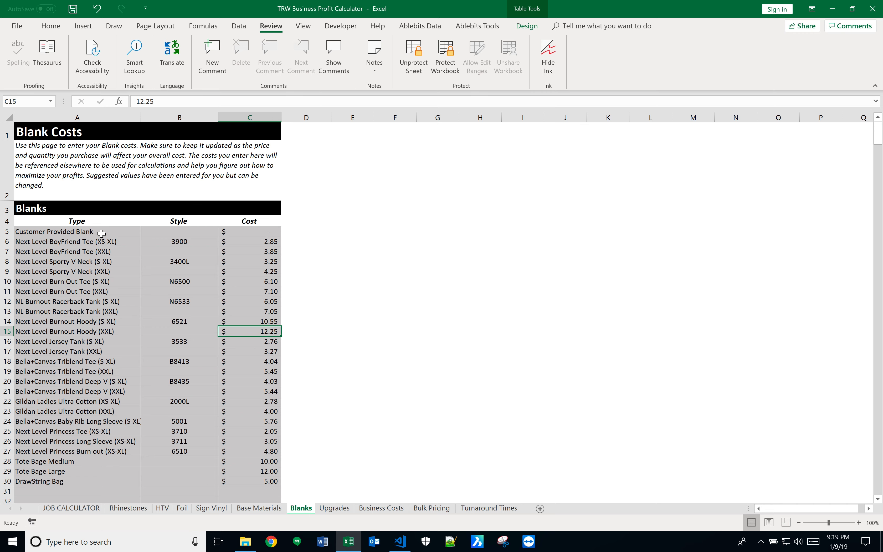
pyautogui.click(68, 510)
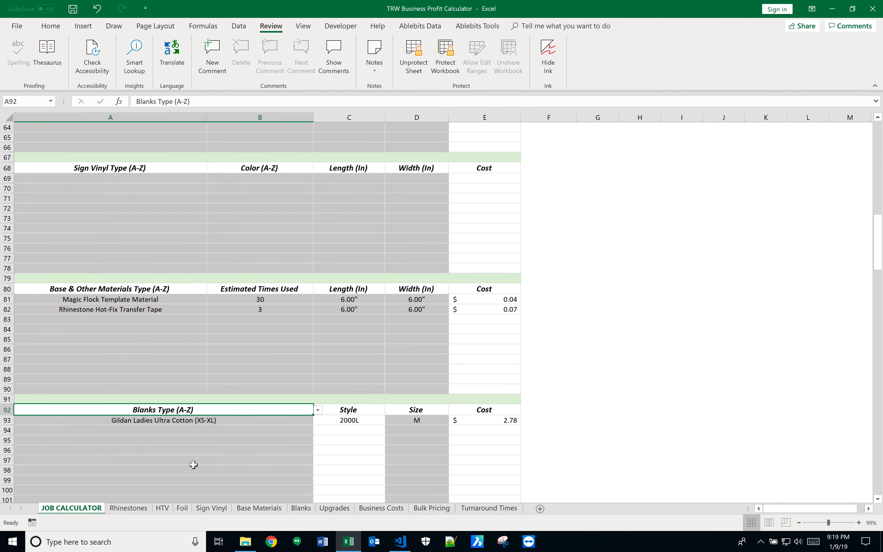
pyautogui.click(318, 411)
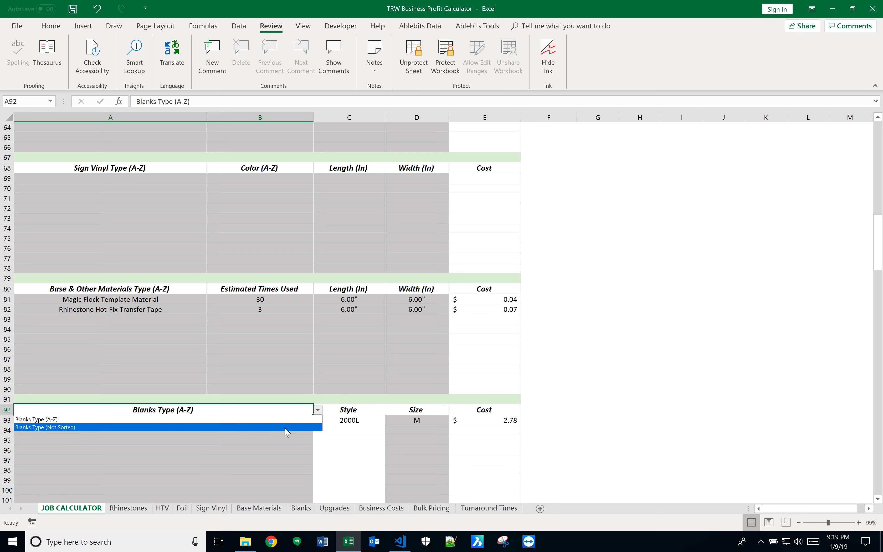
pyautogui.click(285, 428)
# Step: Review the unsorted blank types for the first Blanks row and choose the empty entry at the start of the list
pyautogui.click(284, 420)
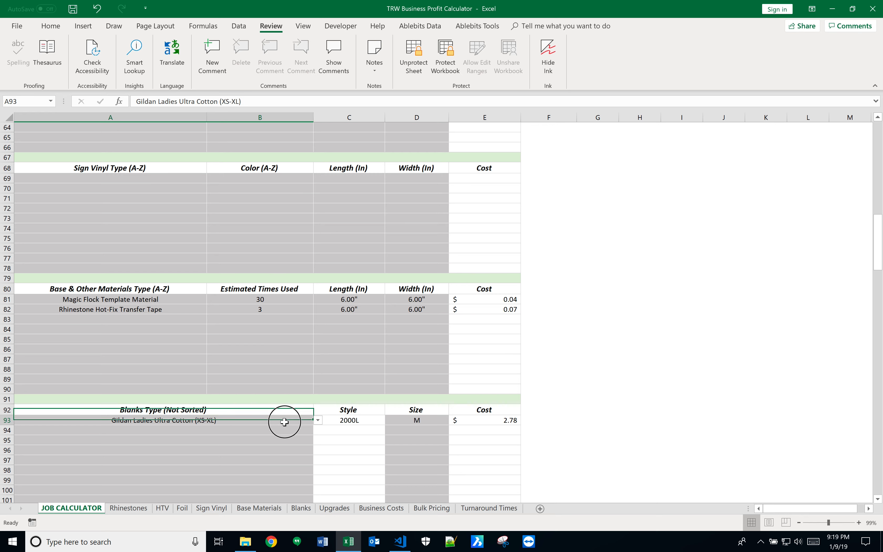
pyautogui.click(317, 420)
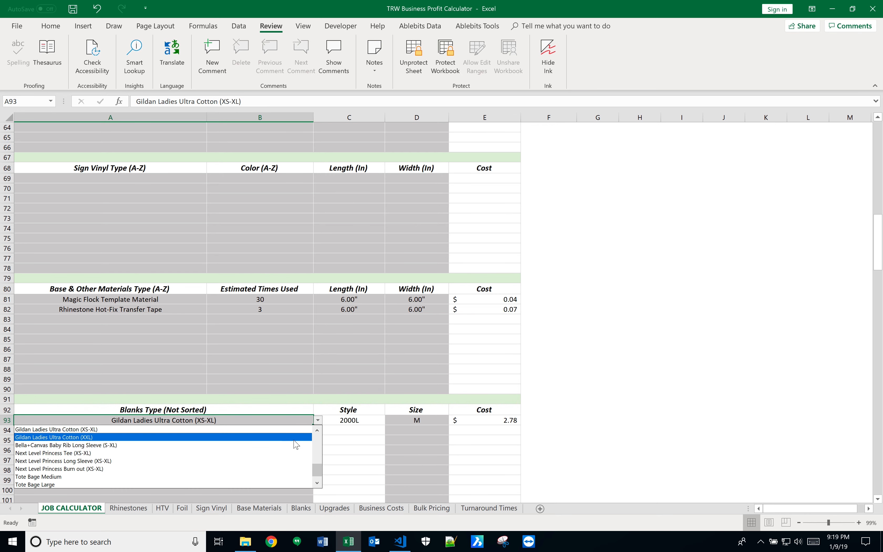
pyautogui.moveTo(316, 471); pyautogui.dragTo(314, 420)
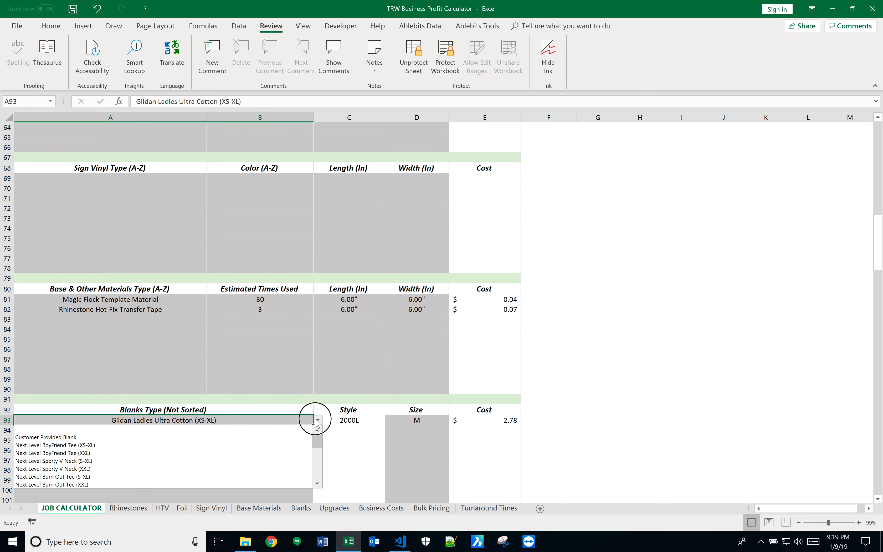
pyautogui.click(279, 430)
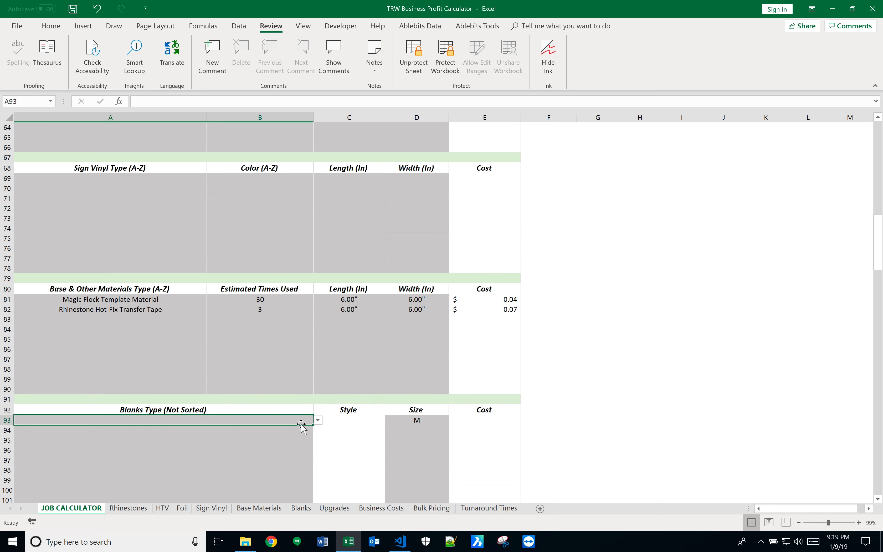
pyautogui.click(305, 375)
# Step: Set the color of the third Glitter row in the HTV section to Cream
pyautogui.scroll(1, 304, 375)
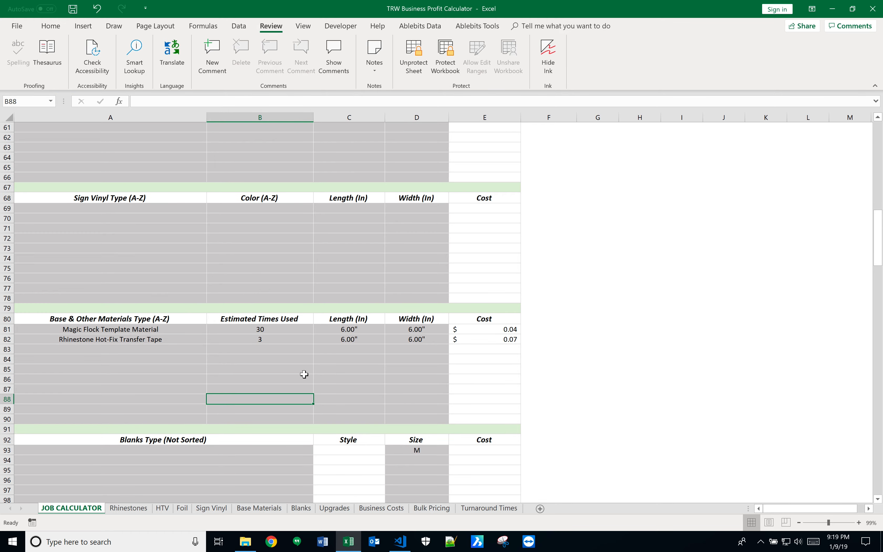
pyautogui.scroll(7, 180, 345)
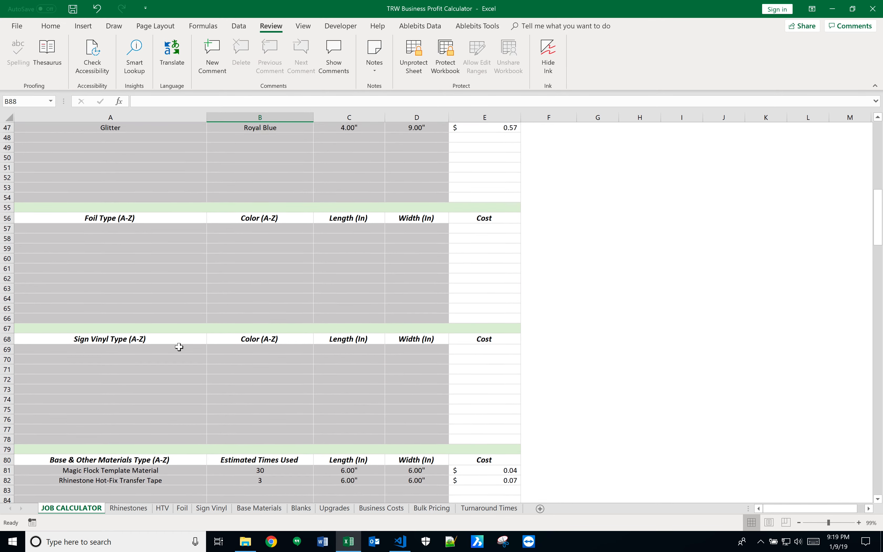
pyautogui.scroll(5, 180, 346)
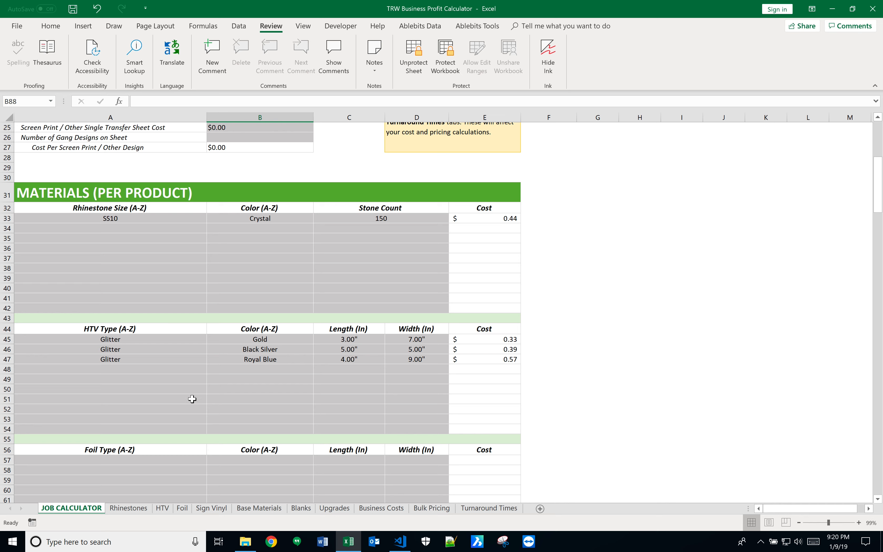
pyautogui.click(178, 361)
pyautogui.click(243, 359)
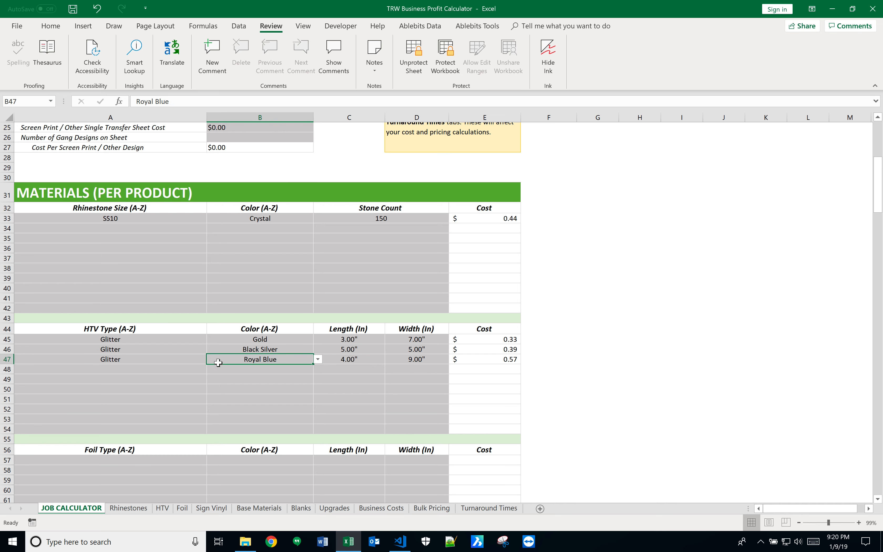
pyautogui.click(317, 360)
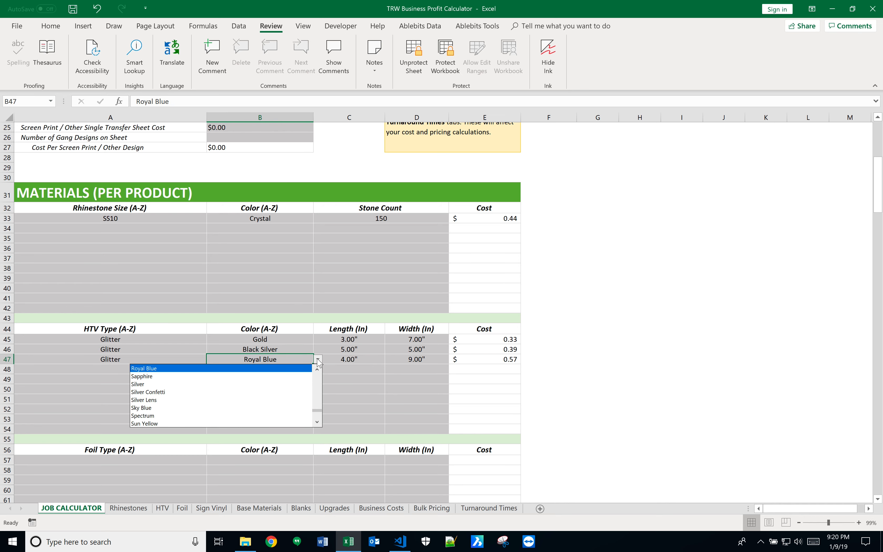
pyautogui.click(316, 408)
pyautogui.moveTo(316, 408); pyautogui.dragTo(315, 366)
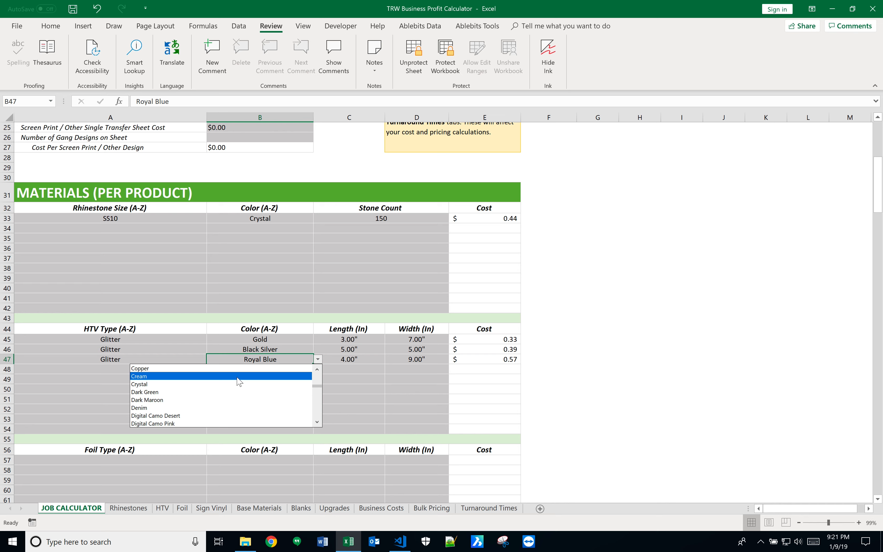
pyautogui.click(238, 380)
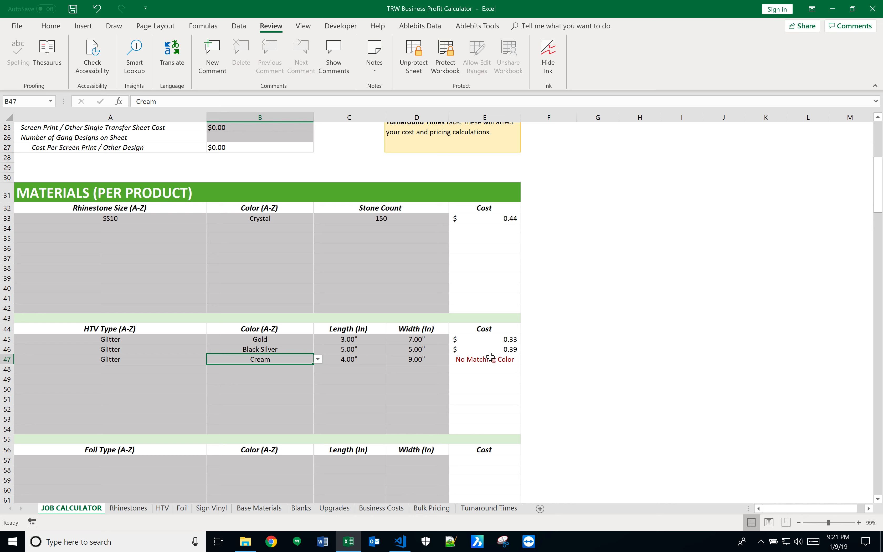
# Step: Try Dark Maroon as the third Glitter HTV row's color, and replace it with Emerald
pyautogui.click(186, 361)
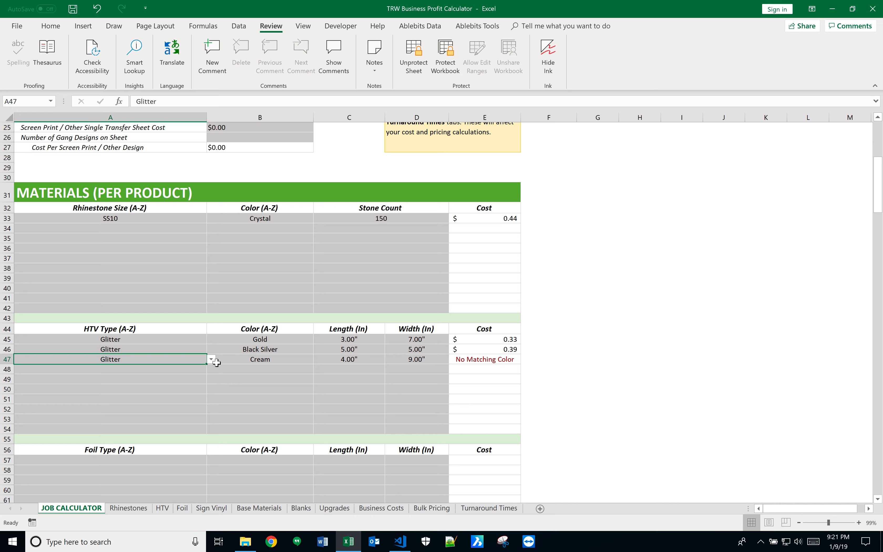
pyautogui.click(286, 359)
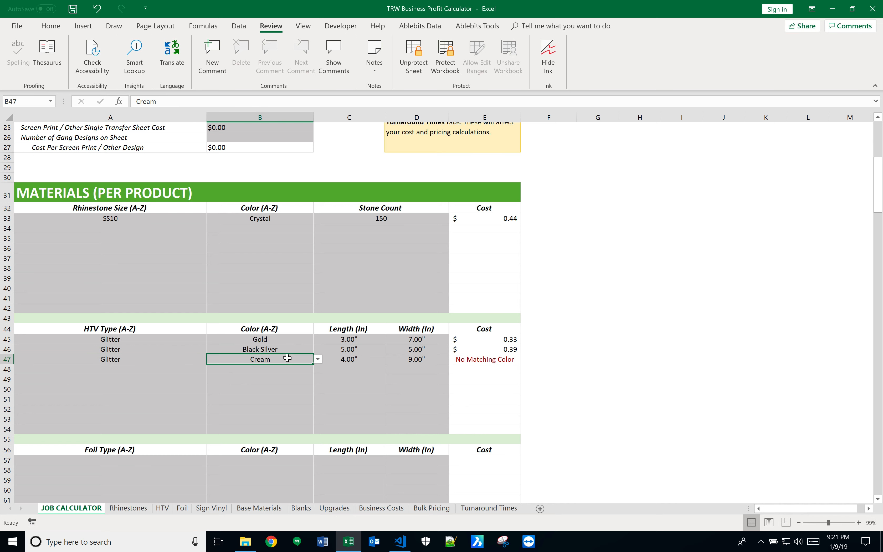
pyautogui.click(318, 360)
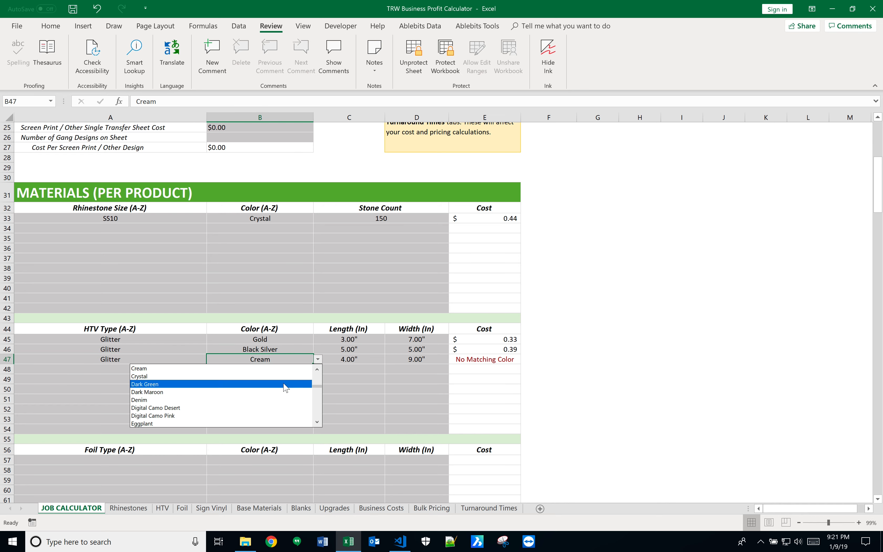
pyautogui.click(276, 392)
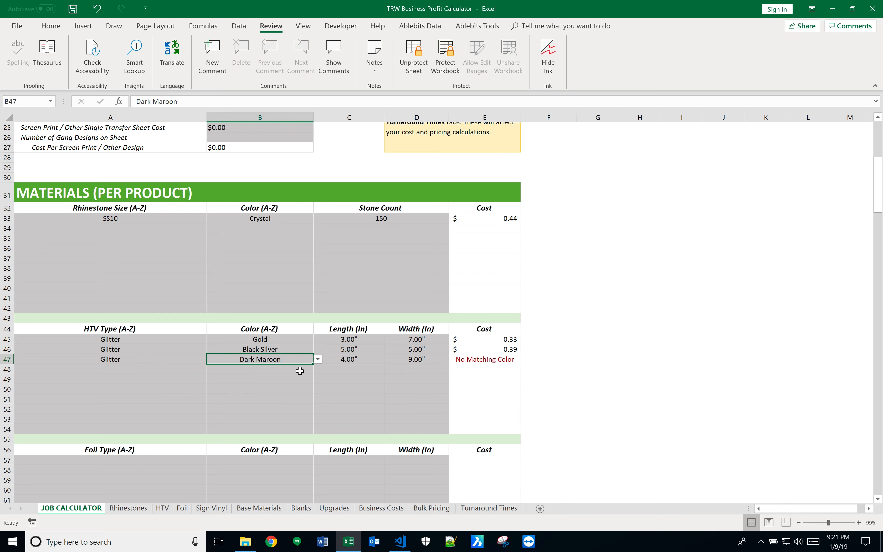
pyautogui.click(318, 360)
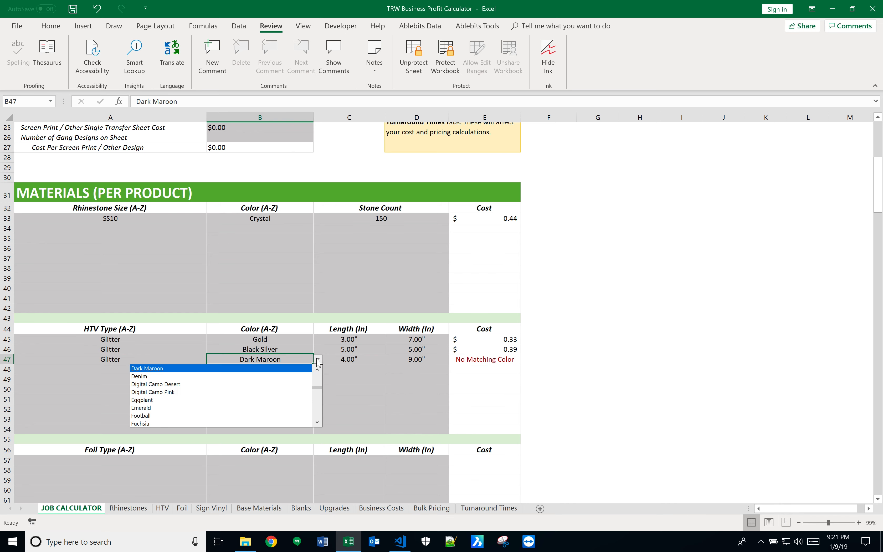
pyautogui.click(300, 408)
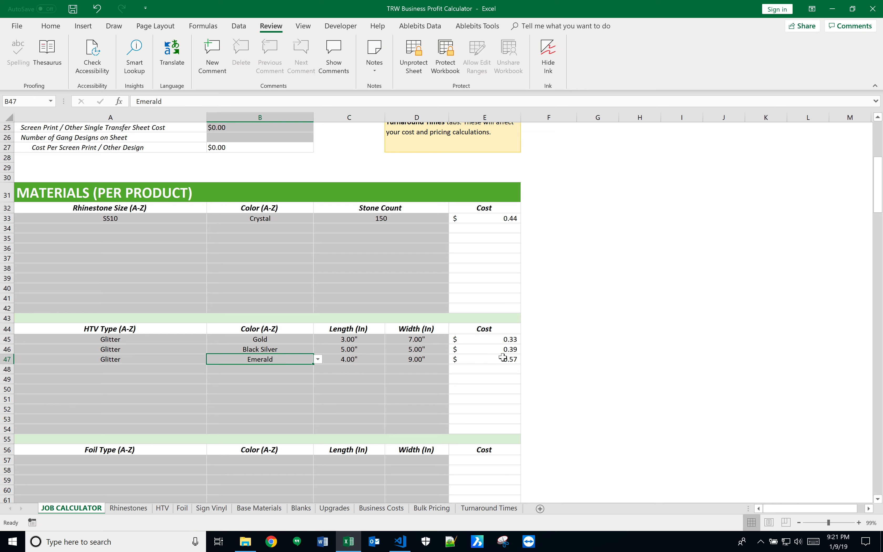
# Step: Examine the material types and colors on the HTV sheet and return to the JOB CALCULATOR sheet
pyautogui.scroll(1, 188, 316)
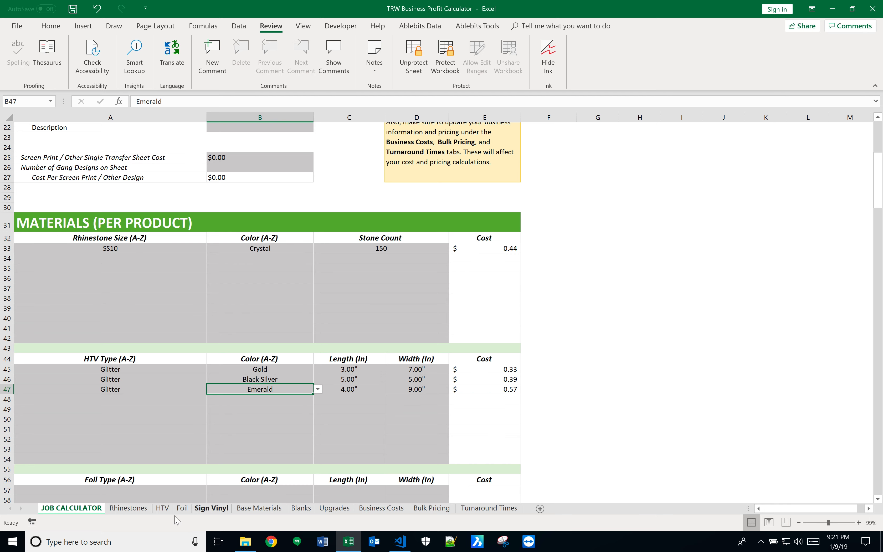
pyautogui.click(162, 511)
pyautogui.scroll(13, 152, 363)
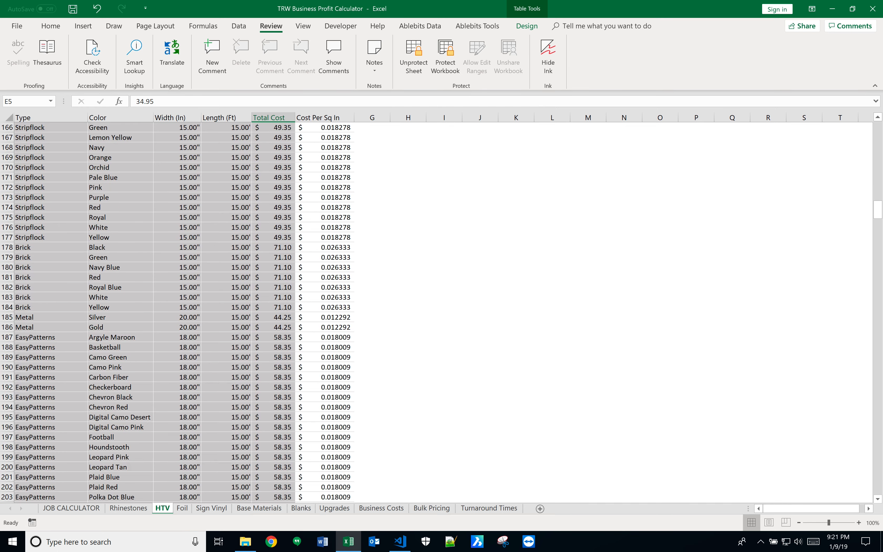
pyautogui.click(92, 509)
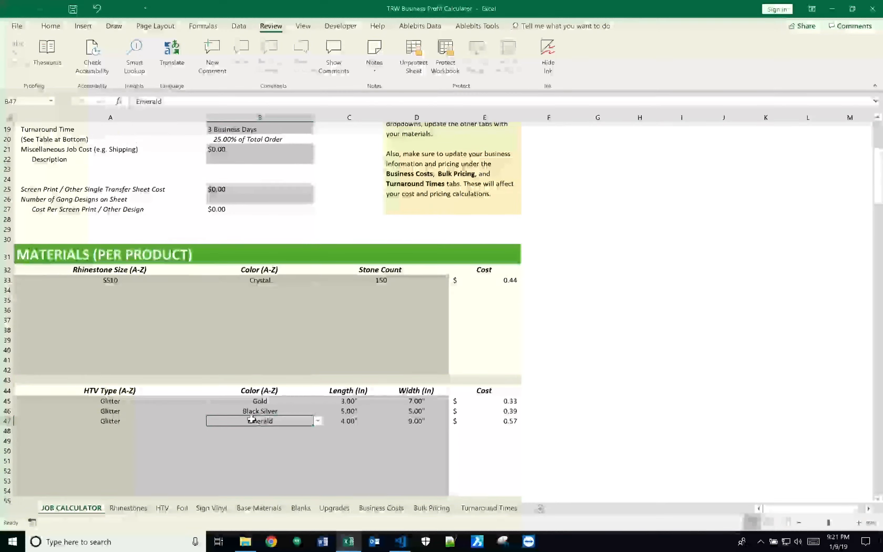
pyautogui.scroll(4, 252, 418)
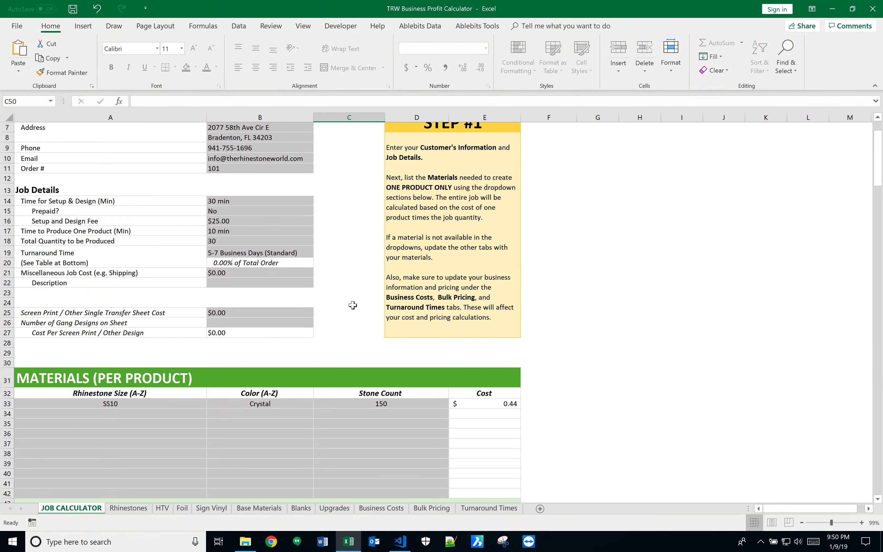
# Step: Set the job's setup and design time, setup and design fee, production time per product, and total quantity to 0
pyautogui.scroll(1, 356, 307)
pyautogui.scroll(1, 357, 308)
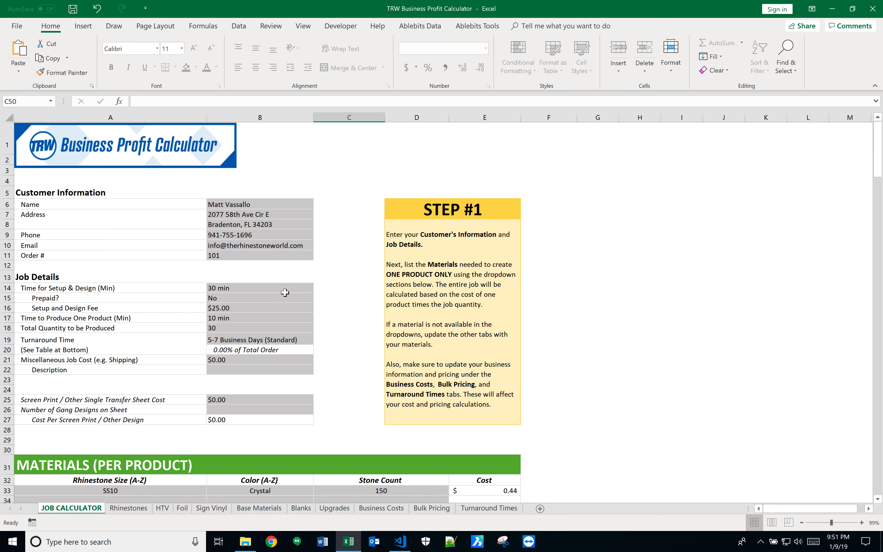
pyautogui.click(292, 288)
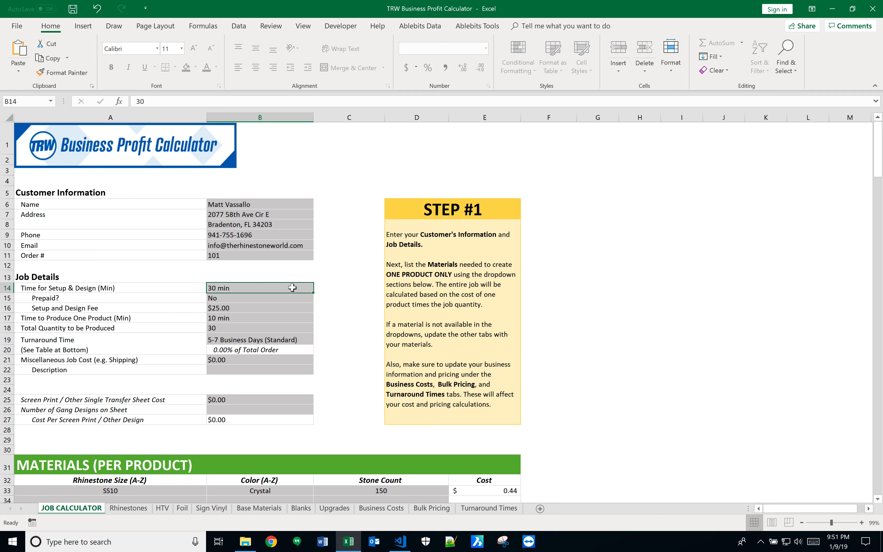
pyautogui.write('0')
pyautogui.press('Return')
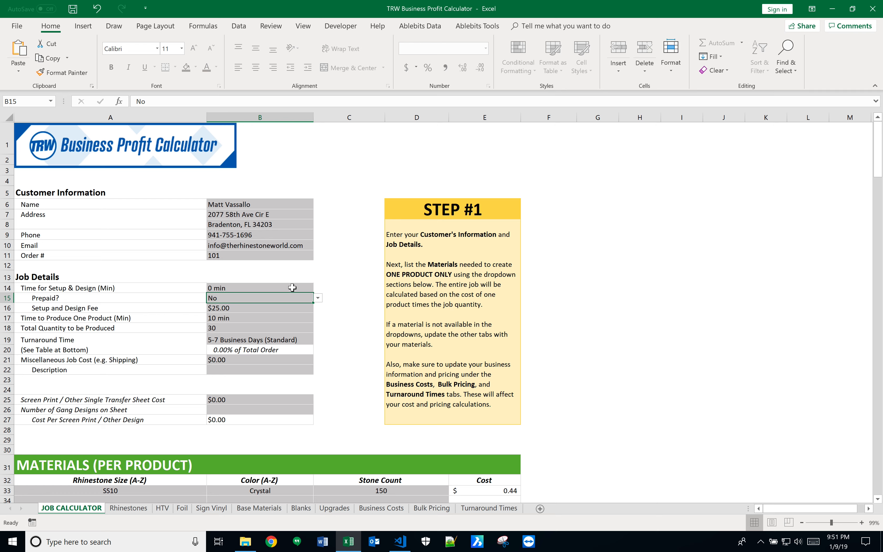
pyautogui.press('Return')
pyautogui.write('0')
pyautogui.press('Return')
pyautogui.write('0')
pyautogui.press('Return')
pyautogui.write('0')
pyautogui.press('Return')
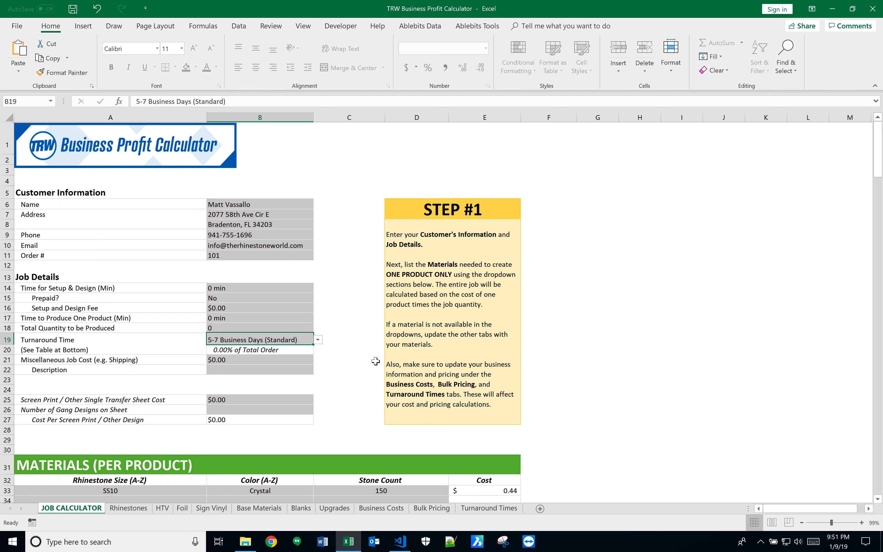
# Step: Review the Business Costs, Bulk Pricing and Turnaround Times sheets, and go back to the JOB CALCULATOR sheet
pyautogui.click(380, 508)
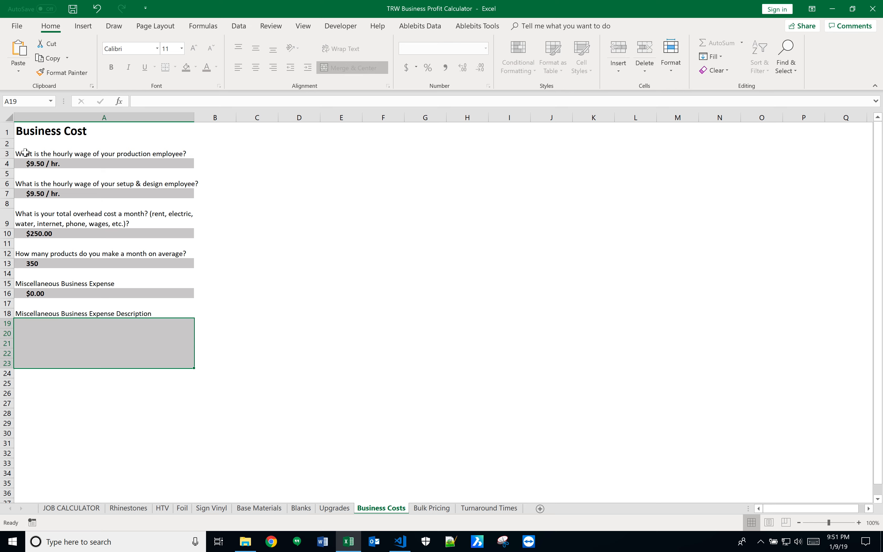
pyautogui.click(432, 508)
pyautogui.click(480, 510)
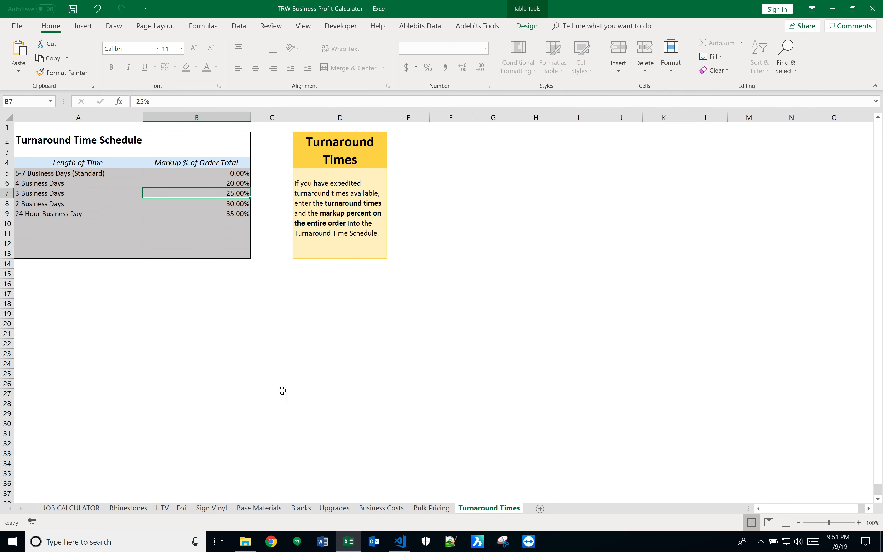
pyautogui.click(93, 508)
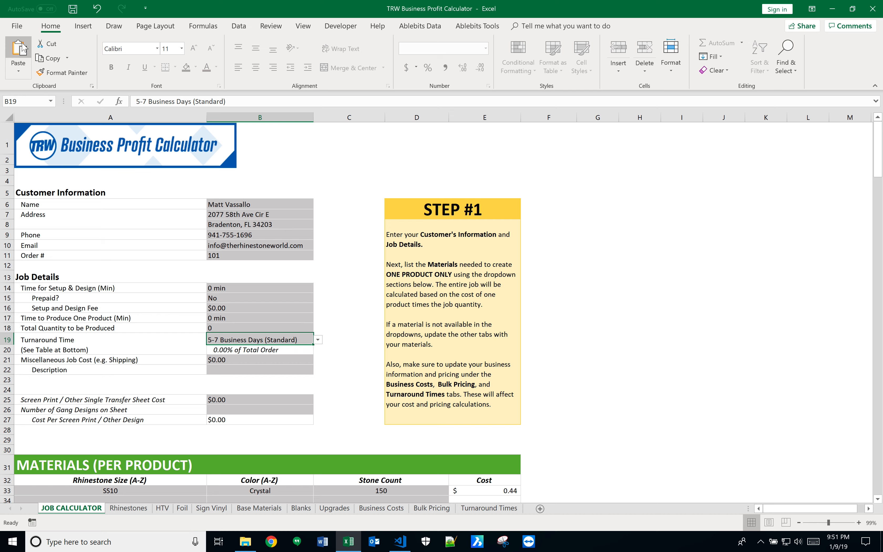
# Step: Save the workbook as an Excel Template (*.xltx) named TRW Business Profit Calculator in Custom Office Templates, replacing the existing file
pyautogui.click(22, 29)
pyautogui.click(45, 165)
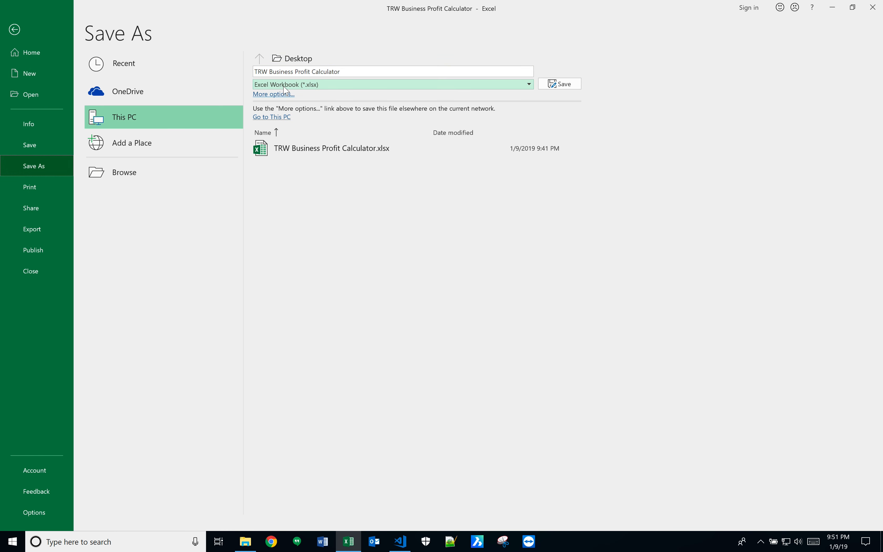
pyautogui.click(314, 88)
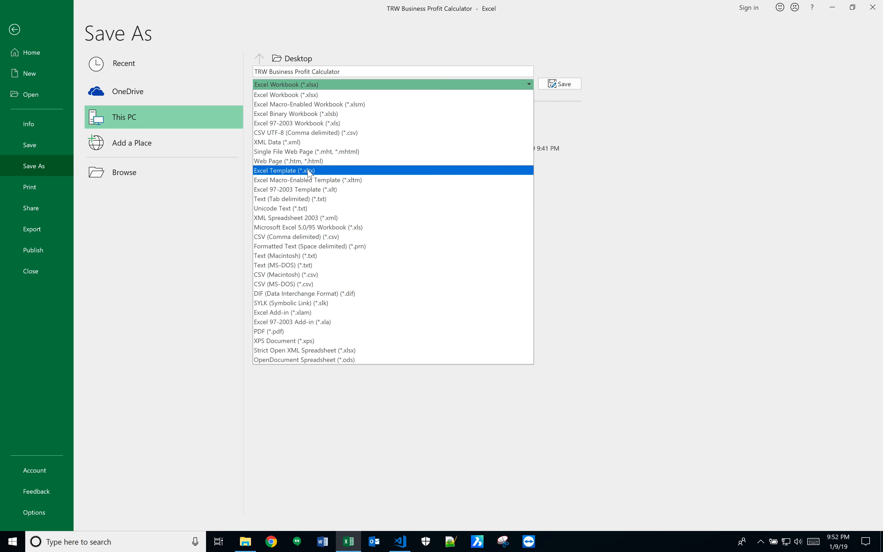
pyautogui.click(332, 174)
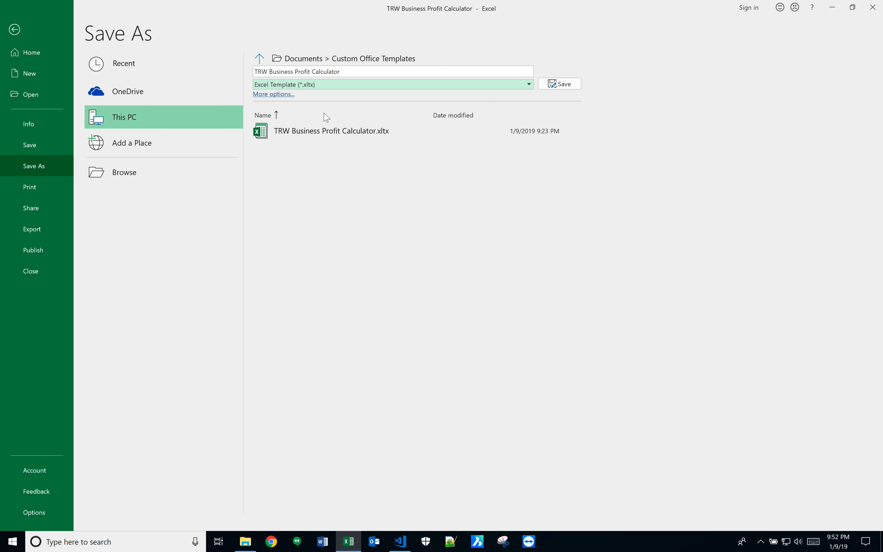
pyautogui.click(561, 85)
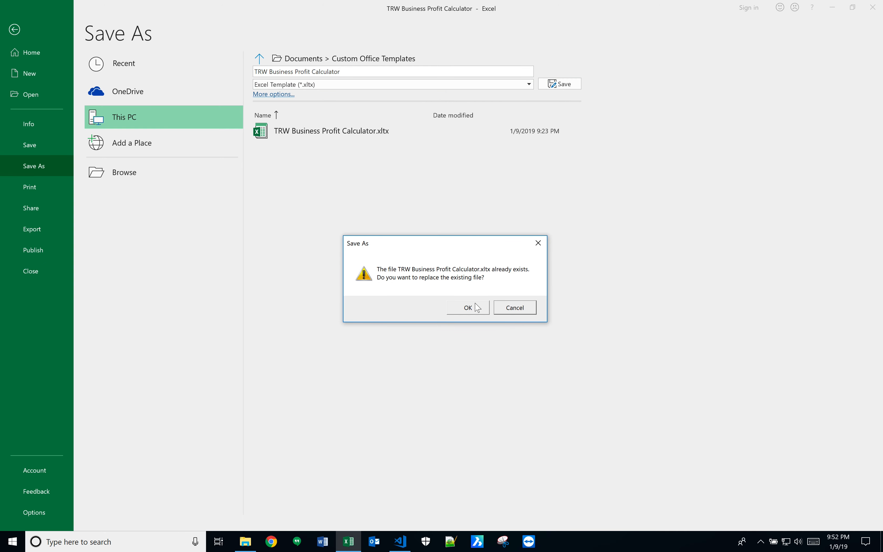
pyautogui.click(478, 312)
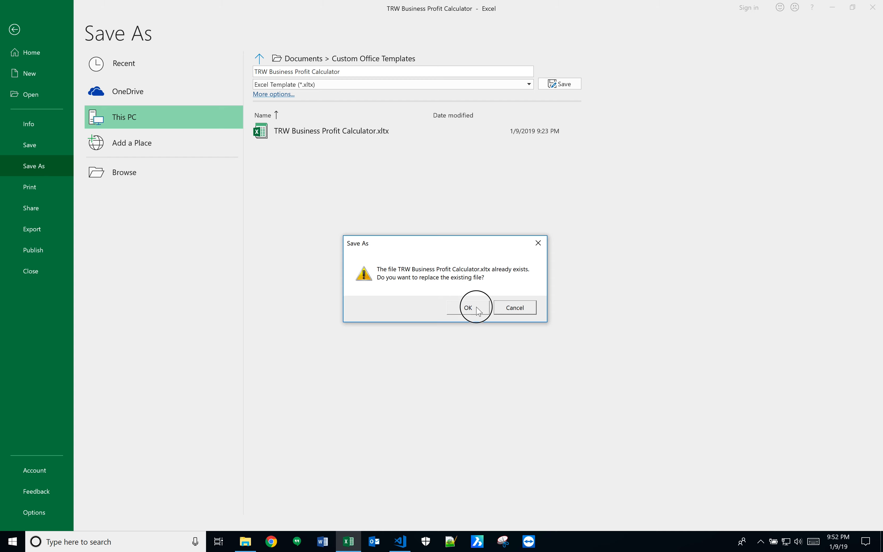